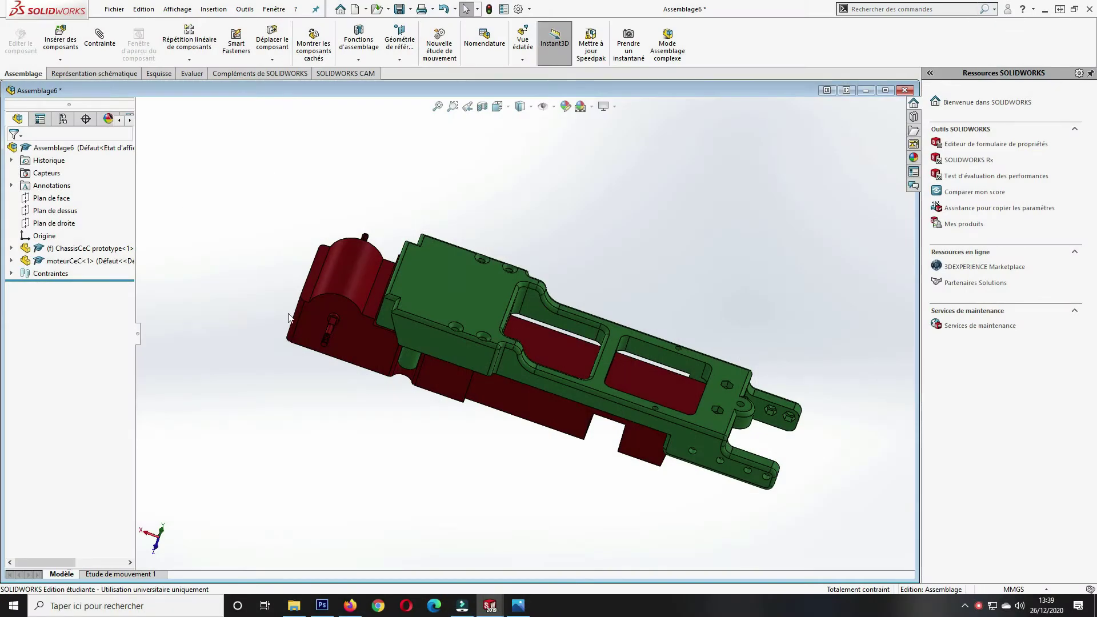
Load jante40x40.SLDPRT and pneuArrière.SLDPRT together for insertion into the assembly.
left_click(73, 50)
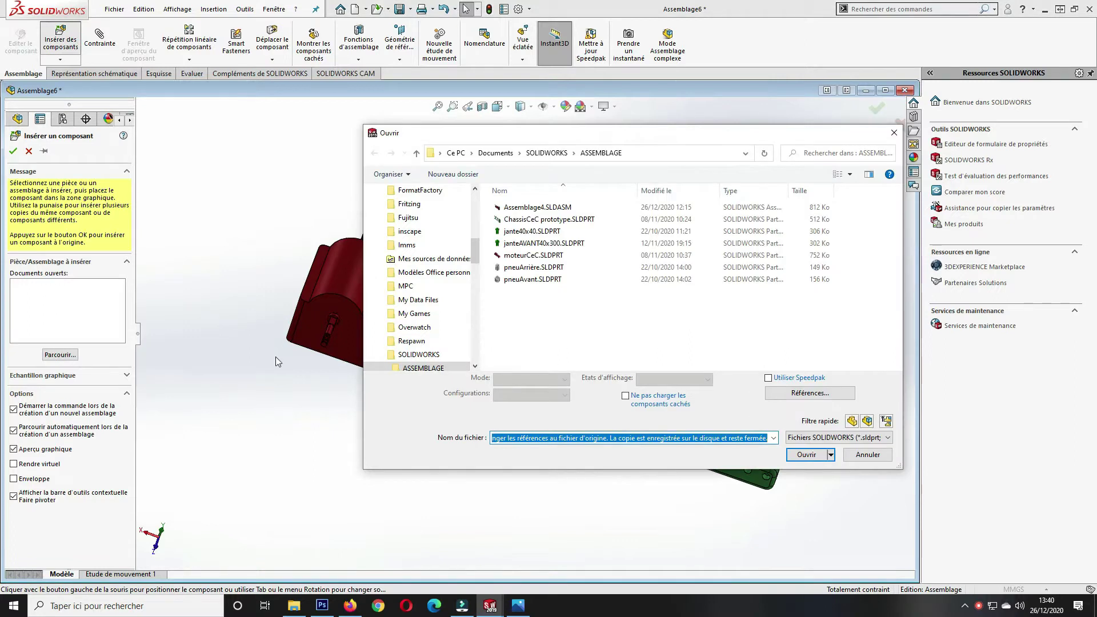
left_click(526, 234)
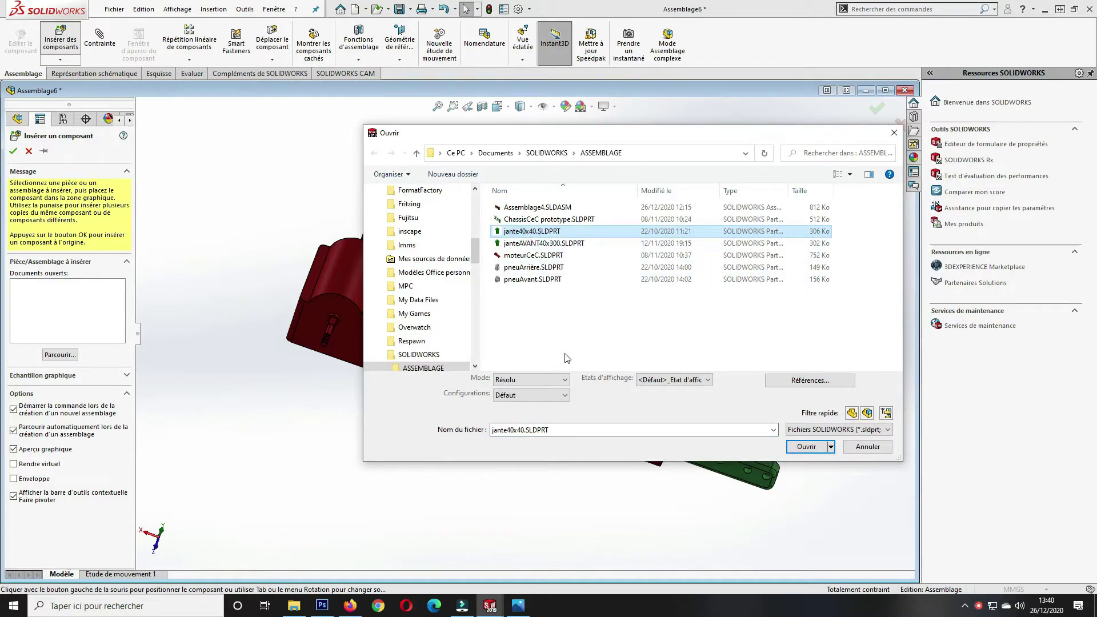
left_click(548, 268, "ctrl")
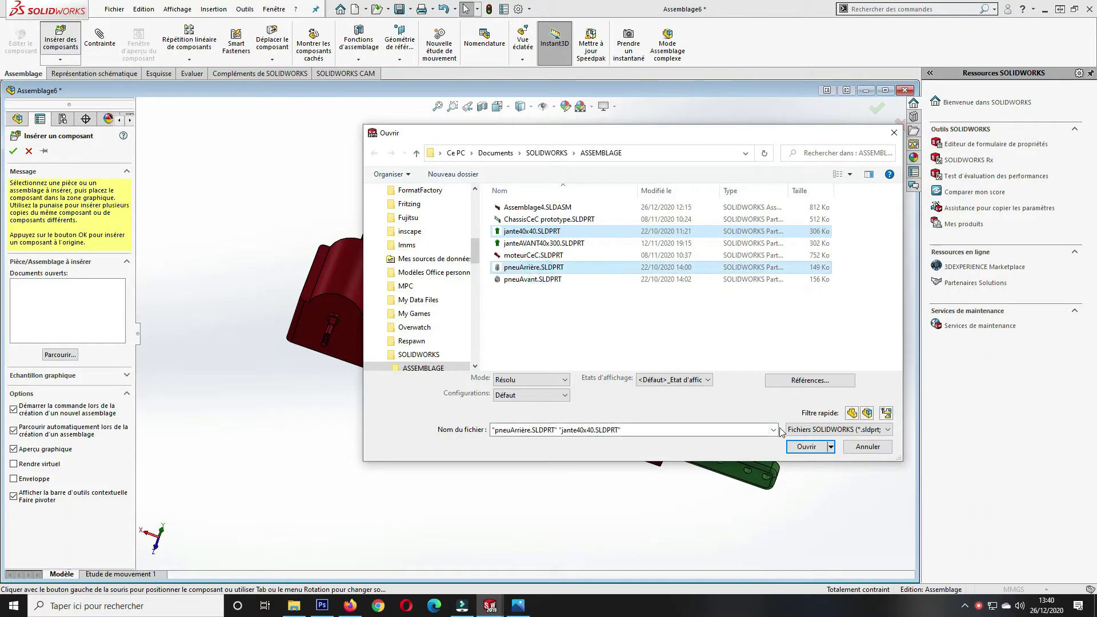
left_click(801, 448)
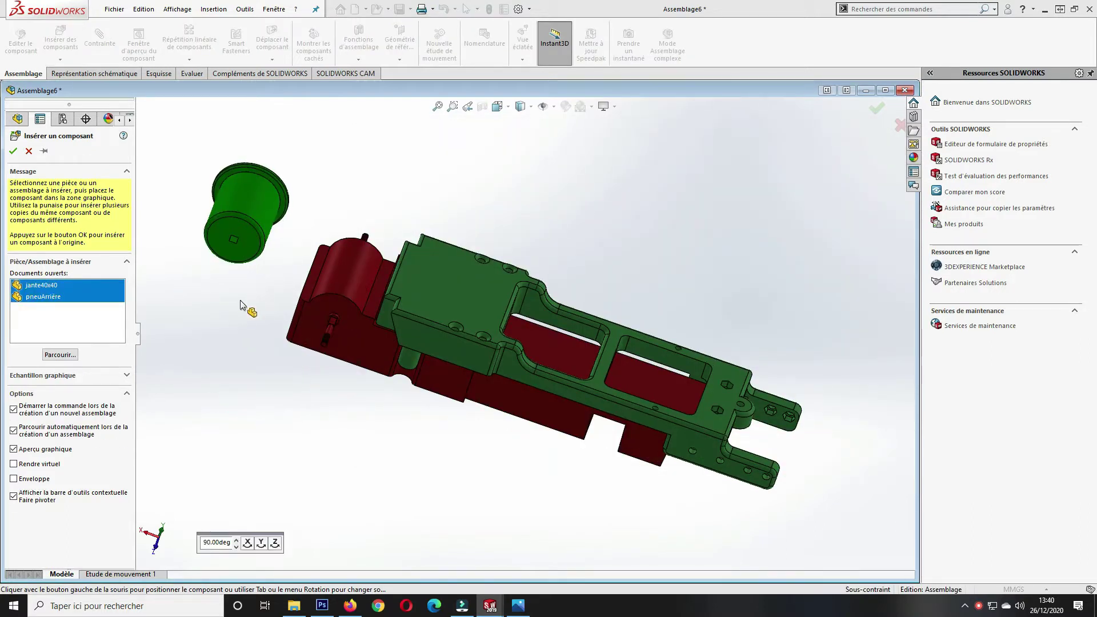
Drop the jante40x40 rim and pneuArrière tyre into the assembly beside the chassis.
left_click(369, 168)
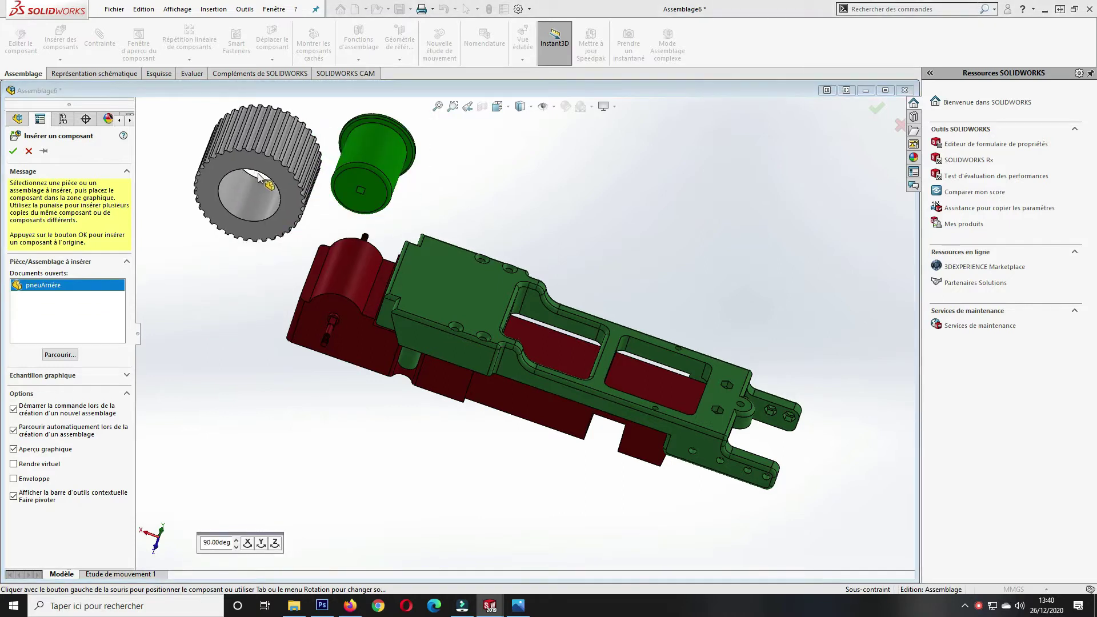
left_click(257, 256)
mouse_move(256, 256)
middle_mouse_down()
mouse_move(231, 305)
mouse_move(210, 526)
mouse_move(226, 530)
mouse_move(220, 541)
mouse_move(245, 234)
middle_mouse_up()
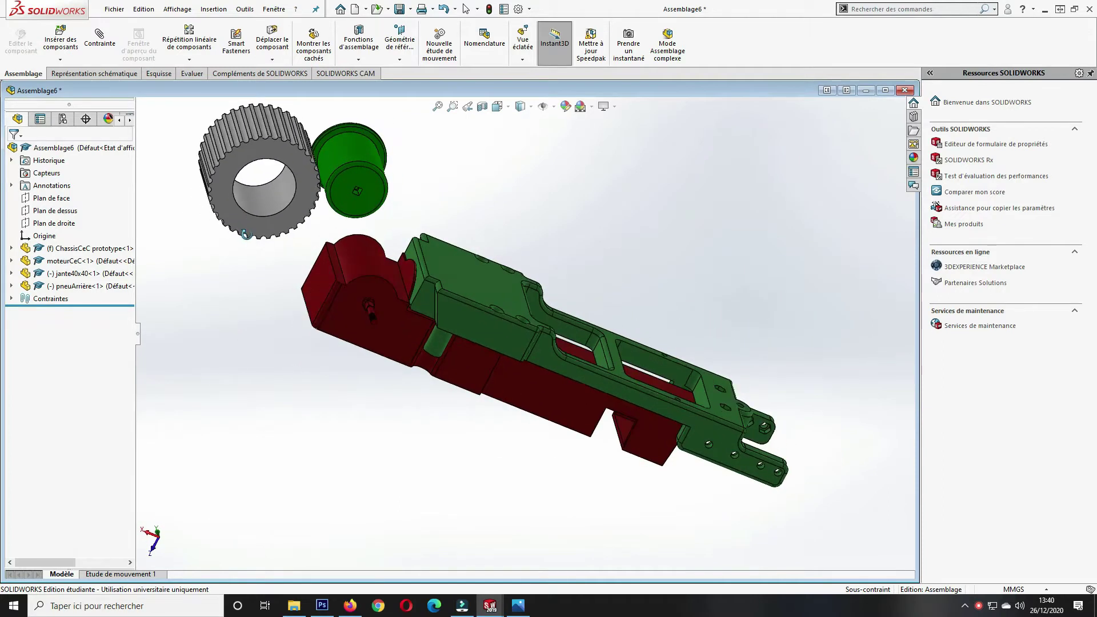
Mate the tyre's inner face coaxially with the rim's cylindrical face (Coaxiale2).
left_click(102, 35)
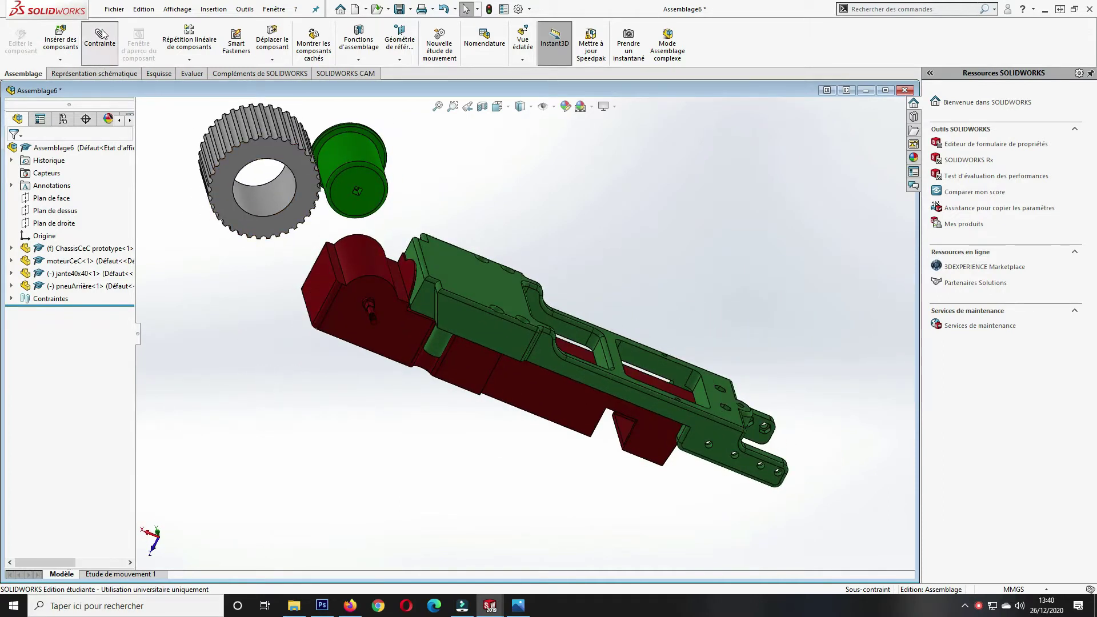
left_click(252, 199)
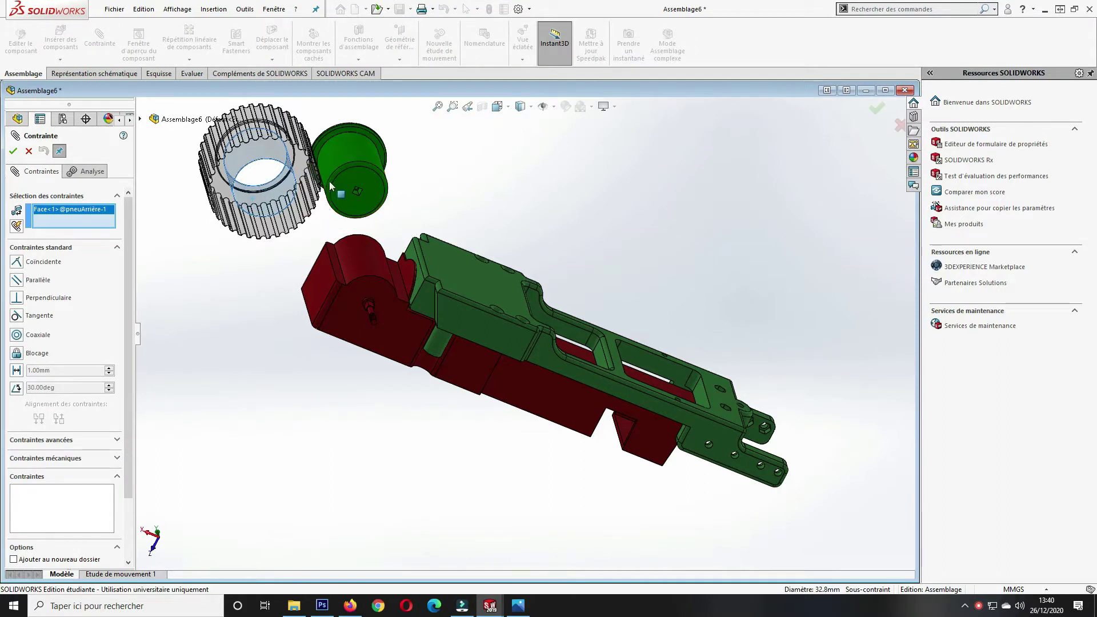
left_click(334, 155)
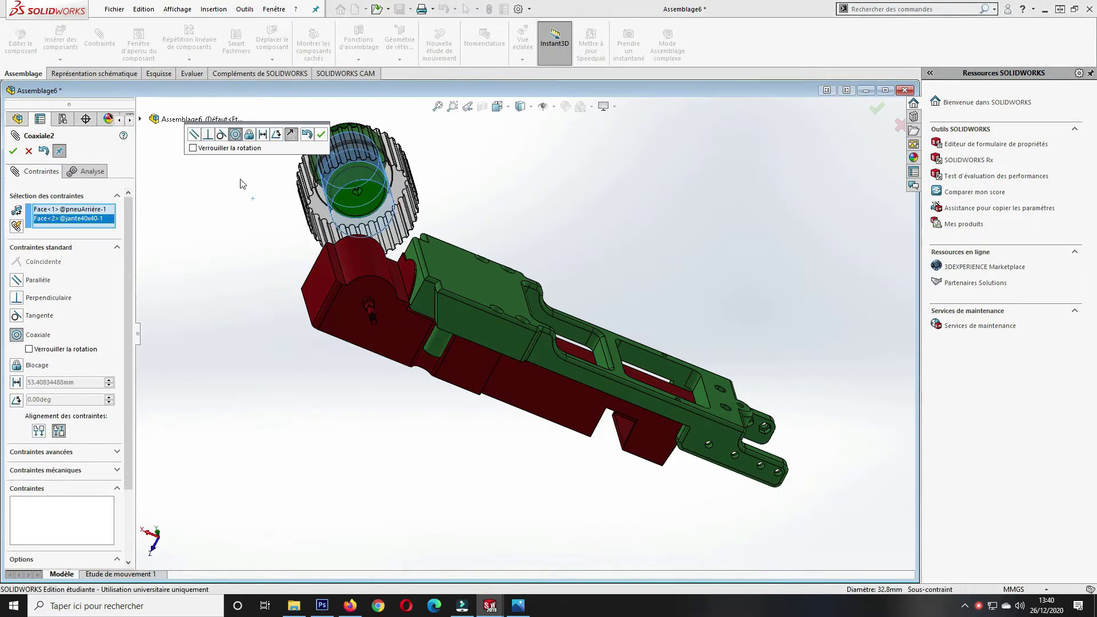
middle_click_drag(240, 184, 104, 239)
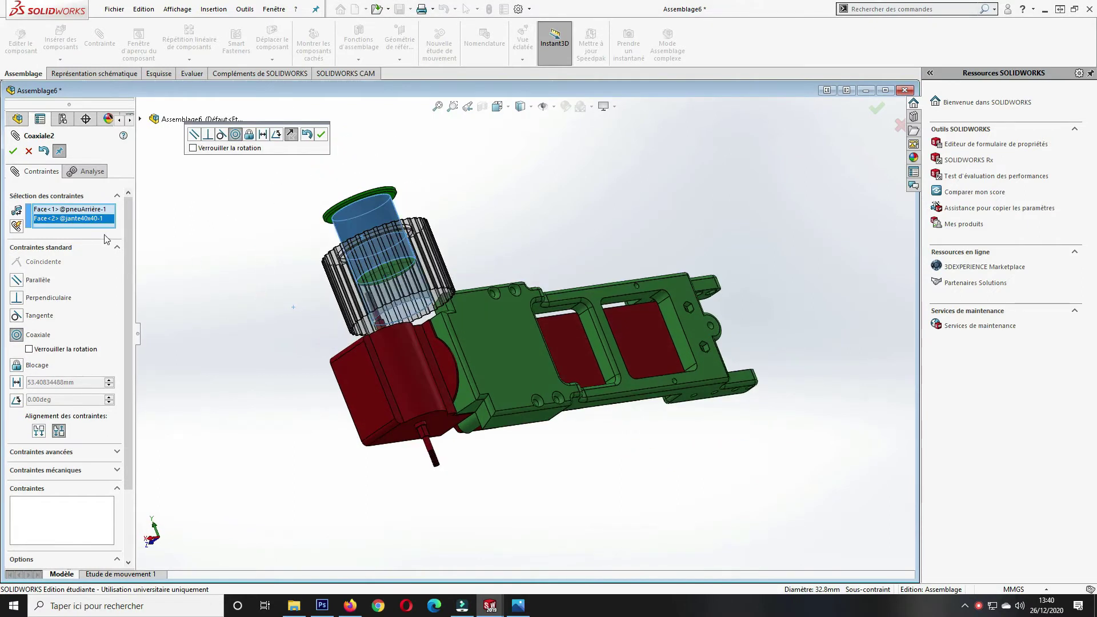
left_click(12, 151)
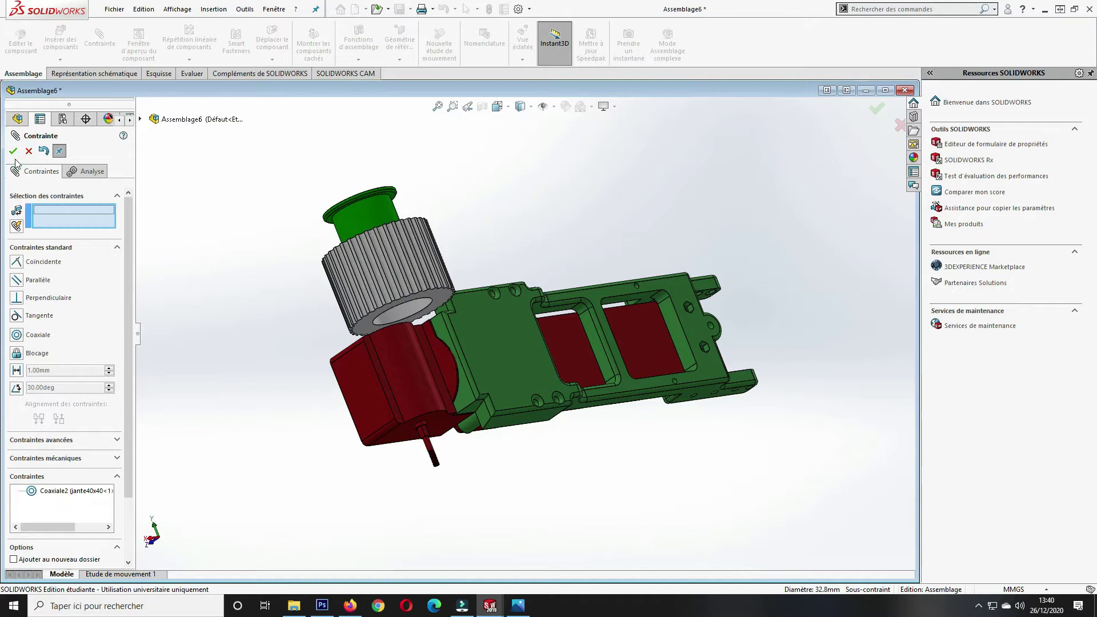
middle_click_drag(298, 244, 241, 177)
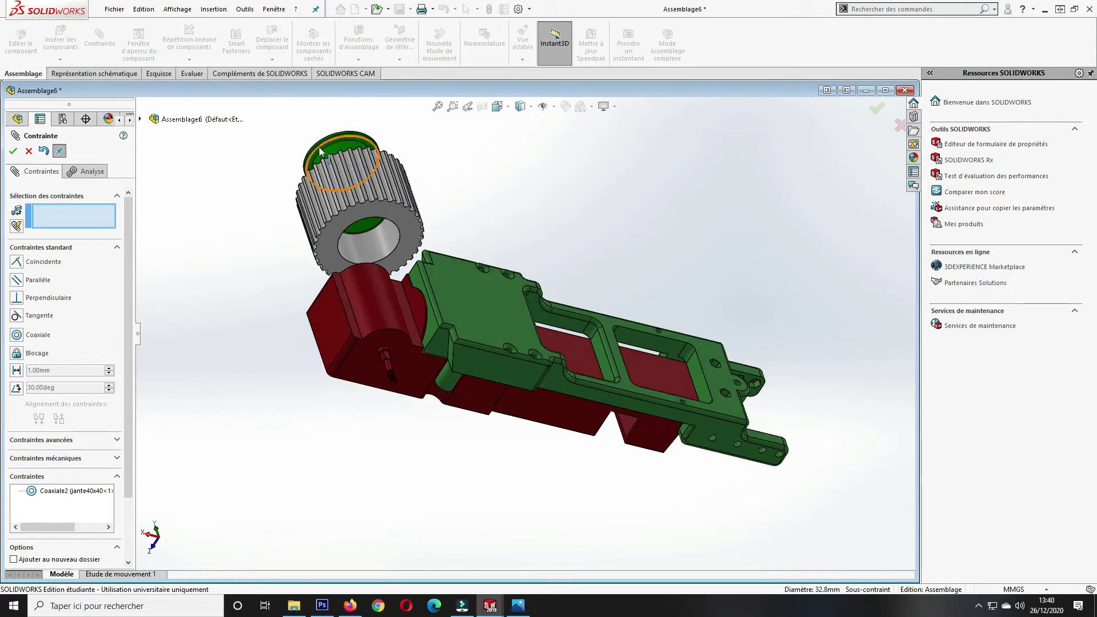
scroll(320, 148, "up", 3)
scroll(421, 233, "down", 5)
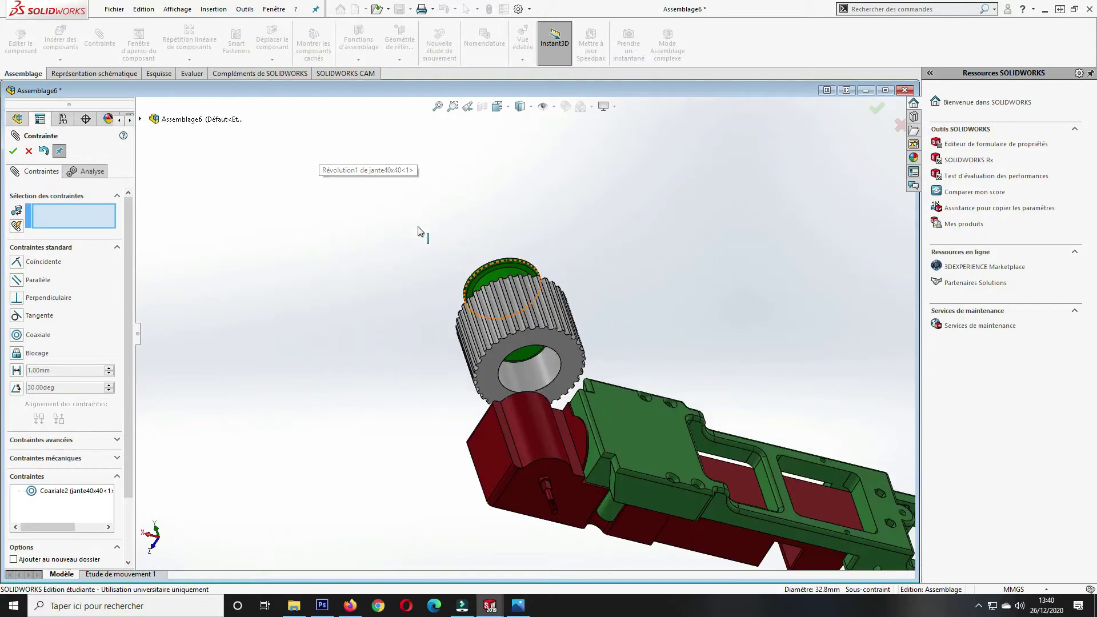
scroll(497, 268, "down", 4)
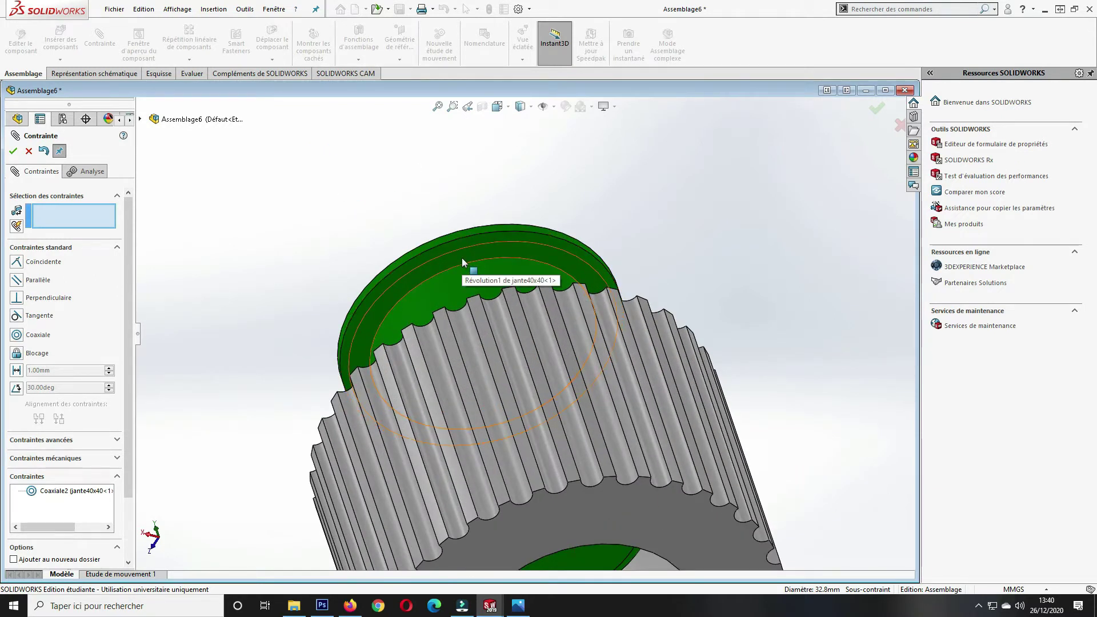
left_click(13, 151)
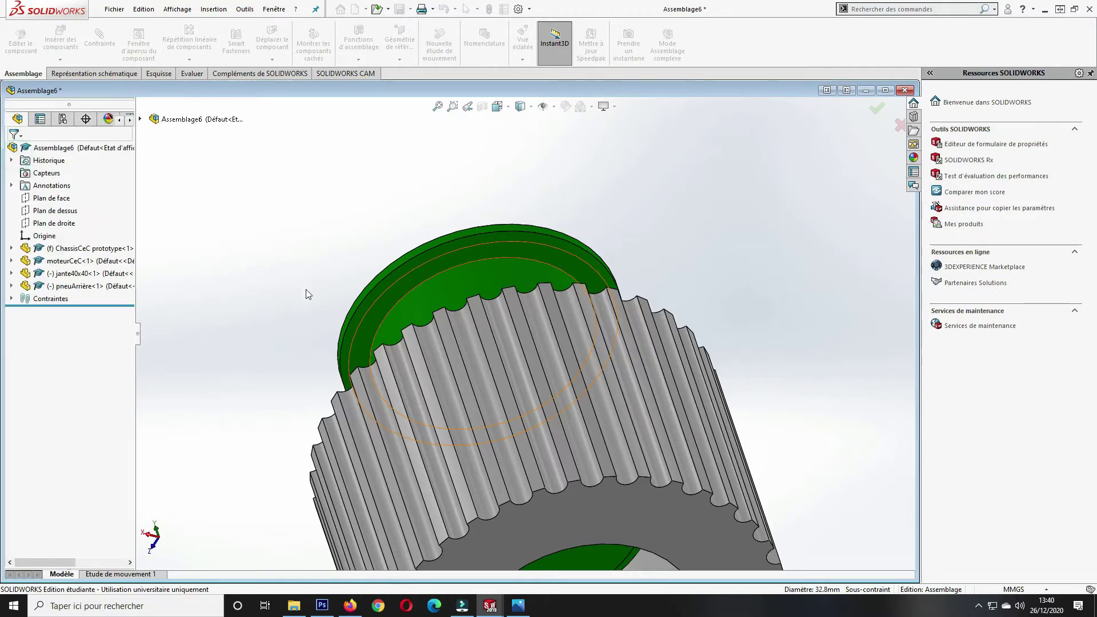
Select the rim and the tyre's inner face and begin a new mate.
left_click(418, 284)
mouse_move(277, 257)
middle_mouse_down()
mouse_move(351, 499)
mouse_move(371, 503)
middle_mouse_up()
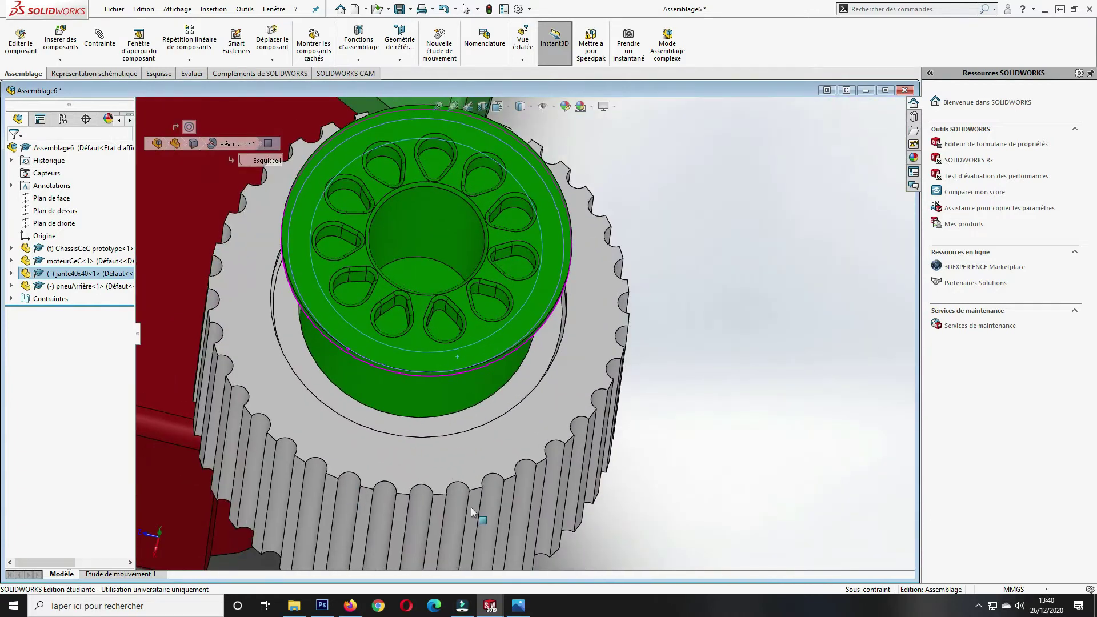
left_click(525, 394)
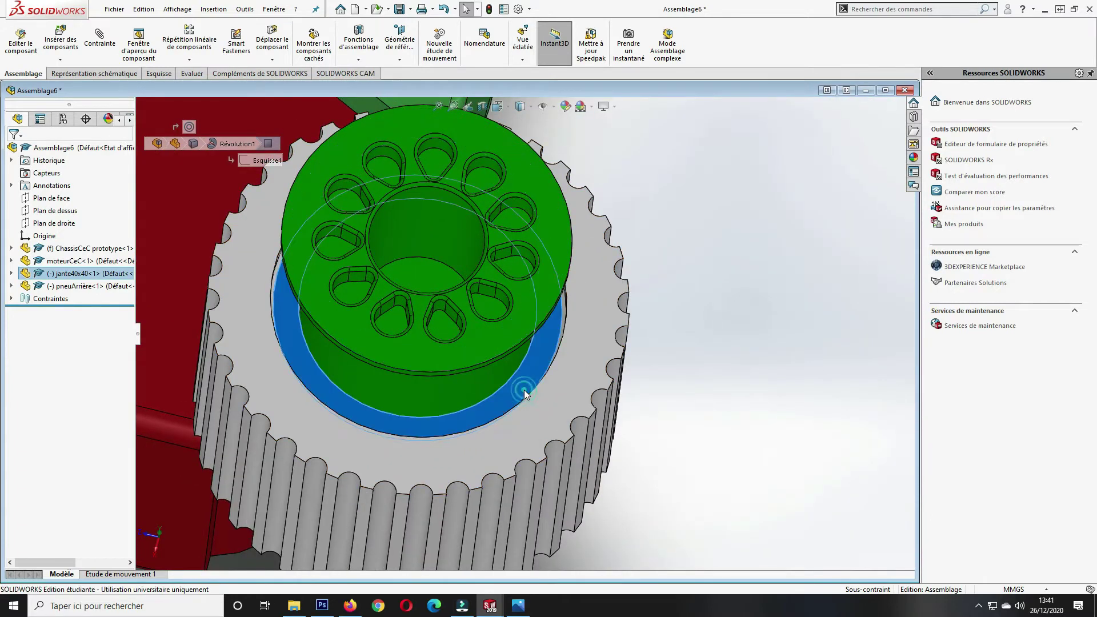
left_click(106, 45)
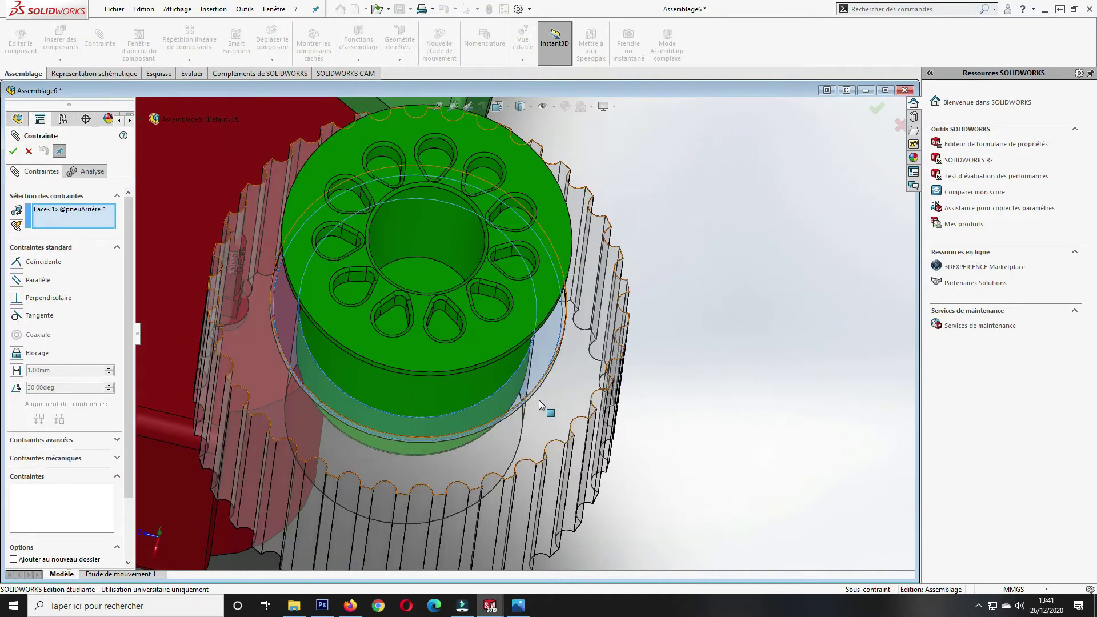
mouse_move(790, 364)
middle_mouse_down()
mouse_move(664, 307)
mouse_move(604, 200)
middle_mouse_up()
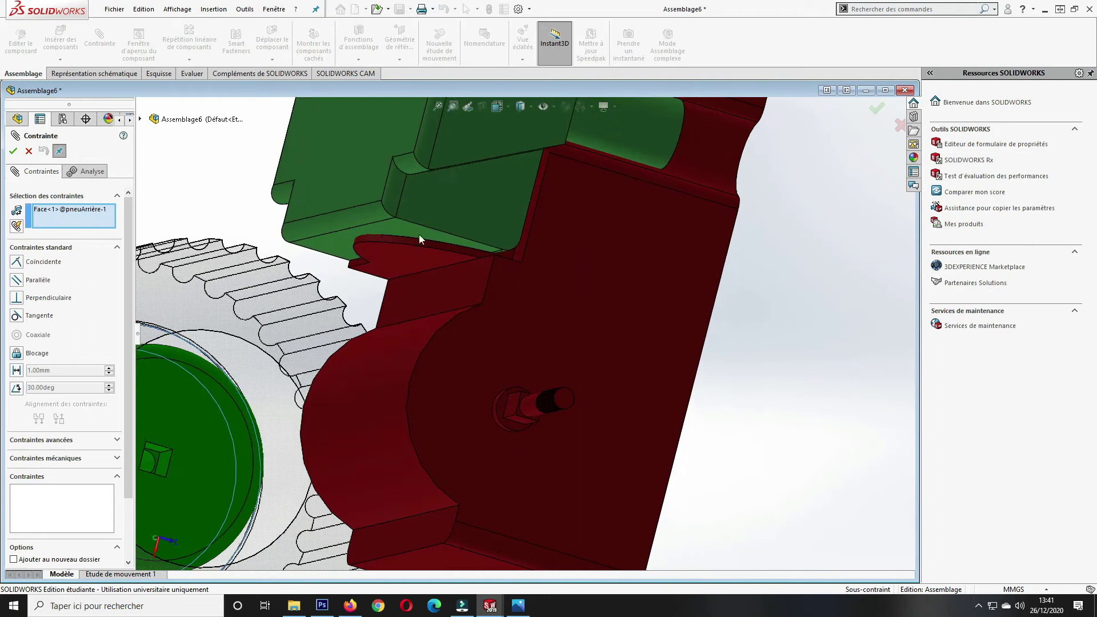
scroll(187, 412, "down", 3)
scroll(191, 424, "down", 3)
middle_click_drag(201, 403, 200, 400)
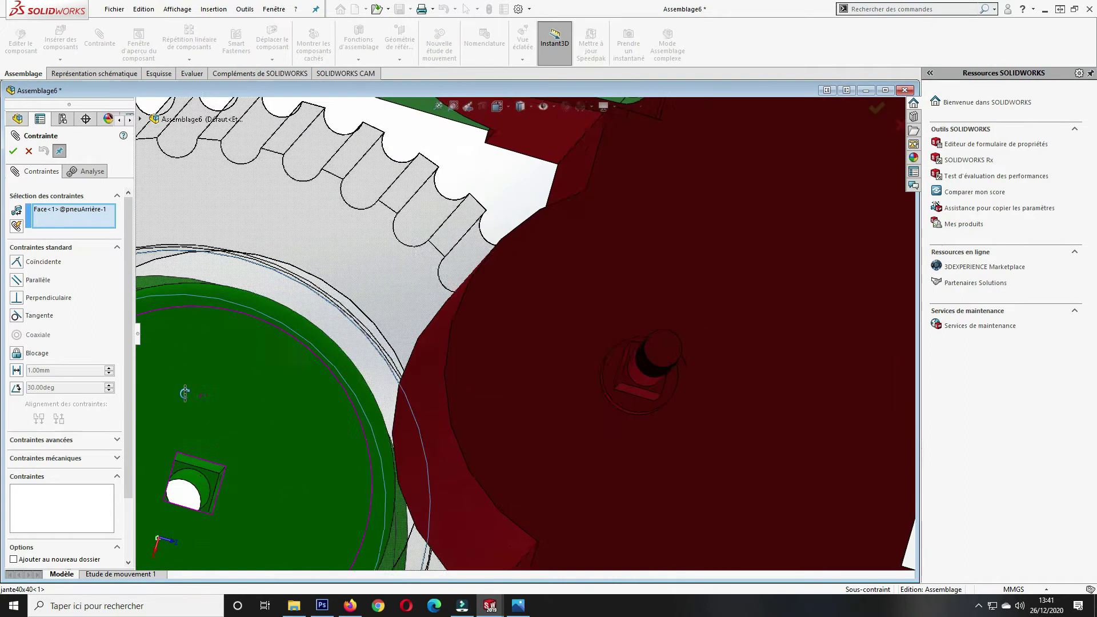
scroll(201, 394, "up", 2)
scroll(226, 369, "up", 2)
scroll(231, 368, "up", 2)
scroll(262, 383, "up", 2)
middle_click_drag(296, 396, 321, 344)
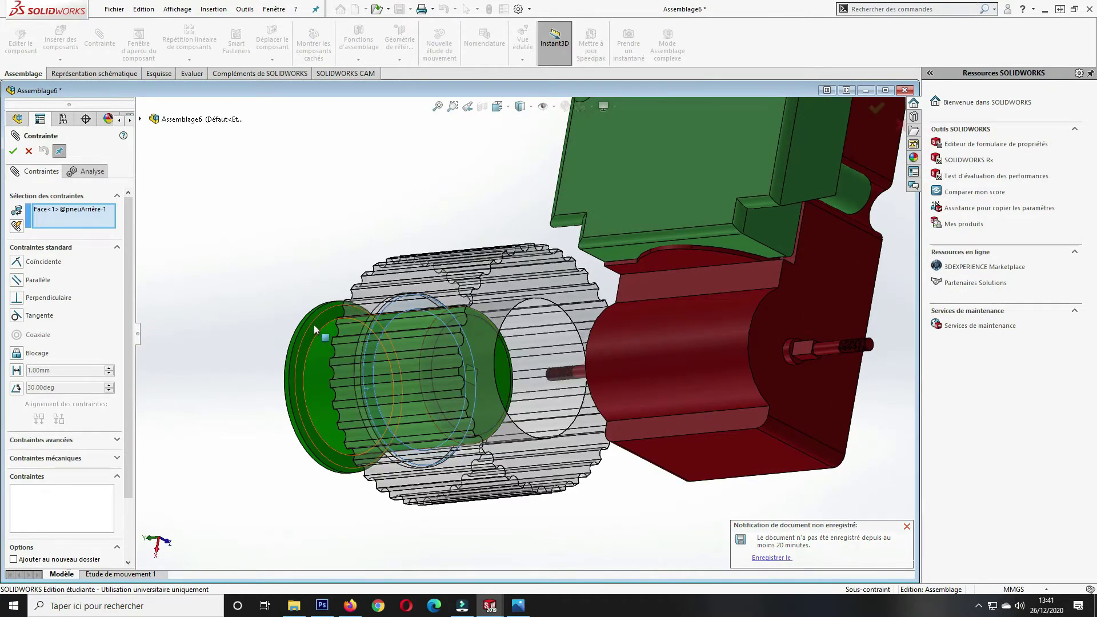
Make the rim face coincident with the tyre face (Coïncidente4) and move the wheel left.
left_click(314, 330)
left_click(323, 343)
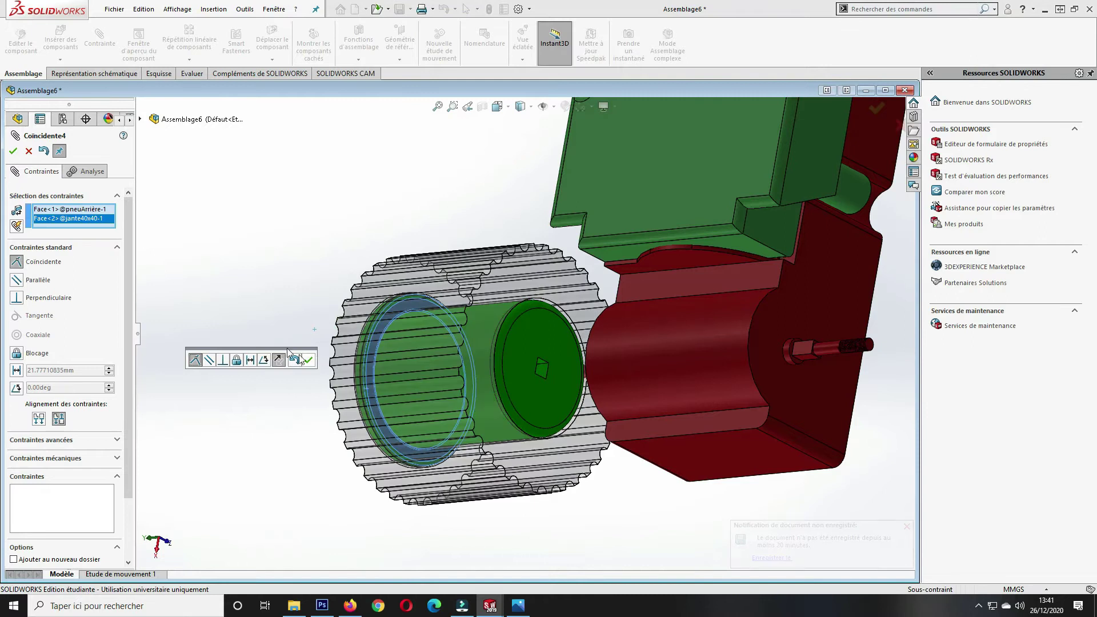
left_click(11, 152)
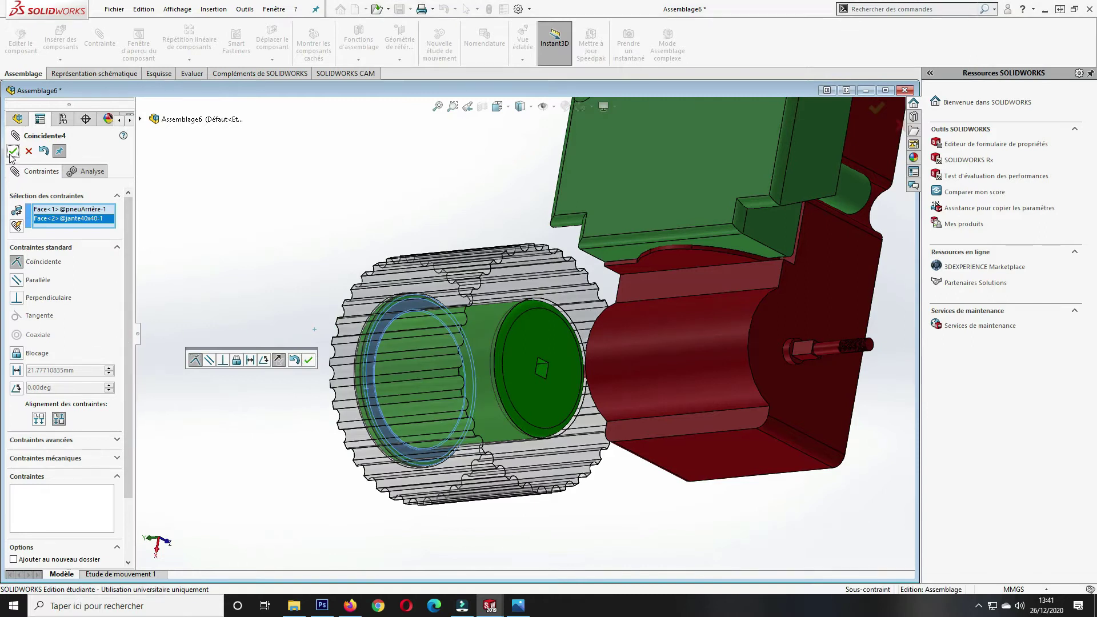
mouse_move(214, 351)
middle_mouse_down()
mouse_move(263, 397)
mouse_move(277, 472)
mouse_move(242, 430)
middle_mouse_up()
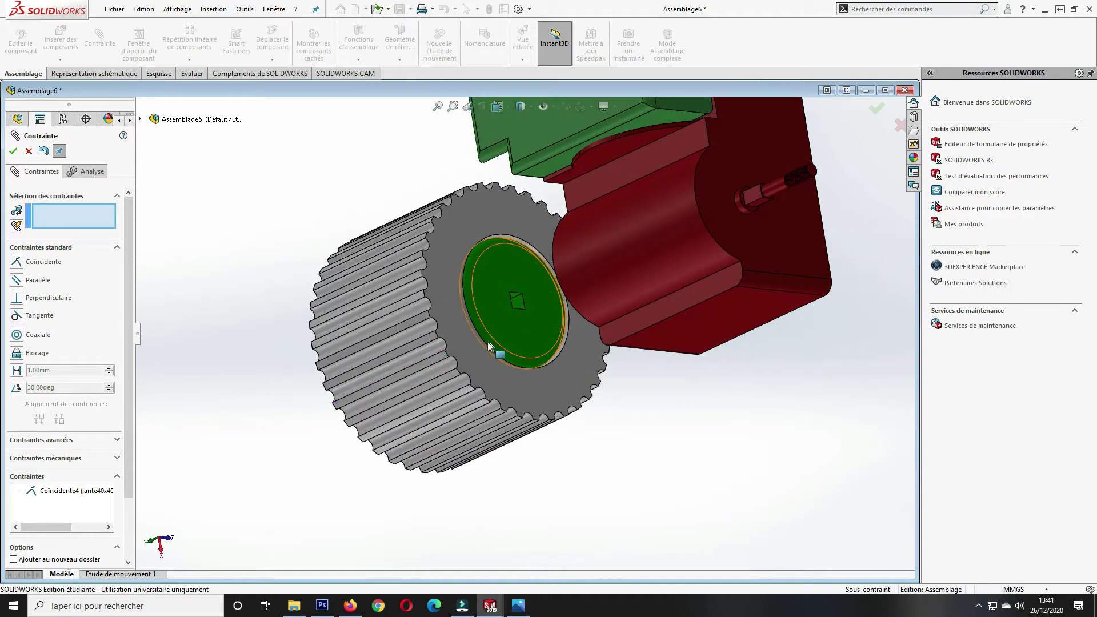
left_click_drag(505, 322, 313, 354)
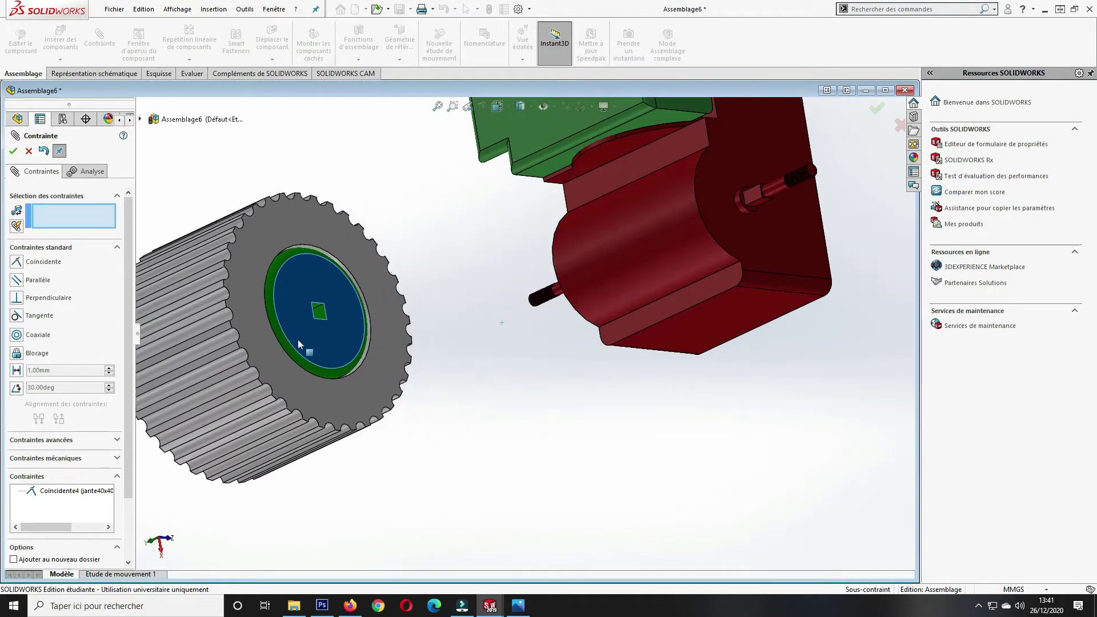
mouse_move(485, 417)
middle_mouse_down()
mouse_move(533, 399)
mouse_move(492, 409)
mouse_move(410, 359)
mouse_move(533, 318)
mouse_move(236, 266)
mouse_move(274, 276)
mouse_move(237, 306)
mouse_move(270, 298)
mouse_move(217, 257)
mouse_move(80, 272)
middle_mouse_up()
Exit mating, then select the rim hub hole and the moteurCeC shaft's circular edge.
key("Escape")
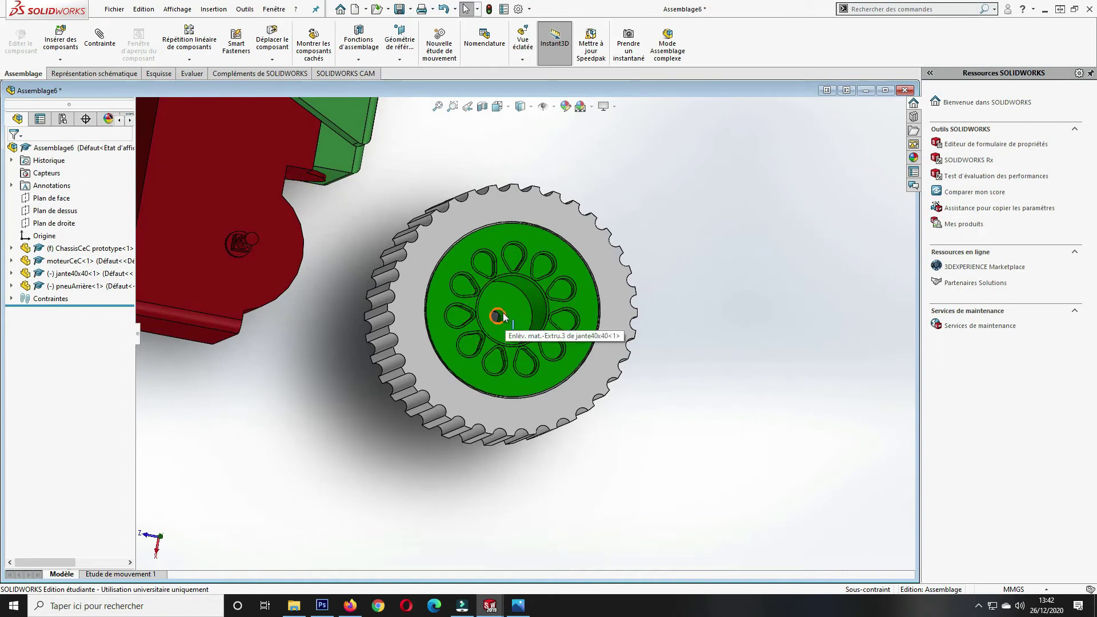
scroll(505, 324, "down", 2)
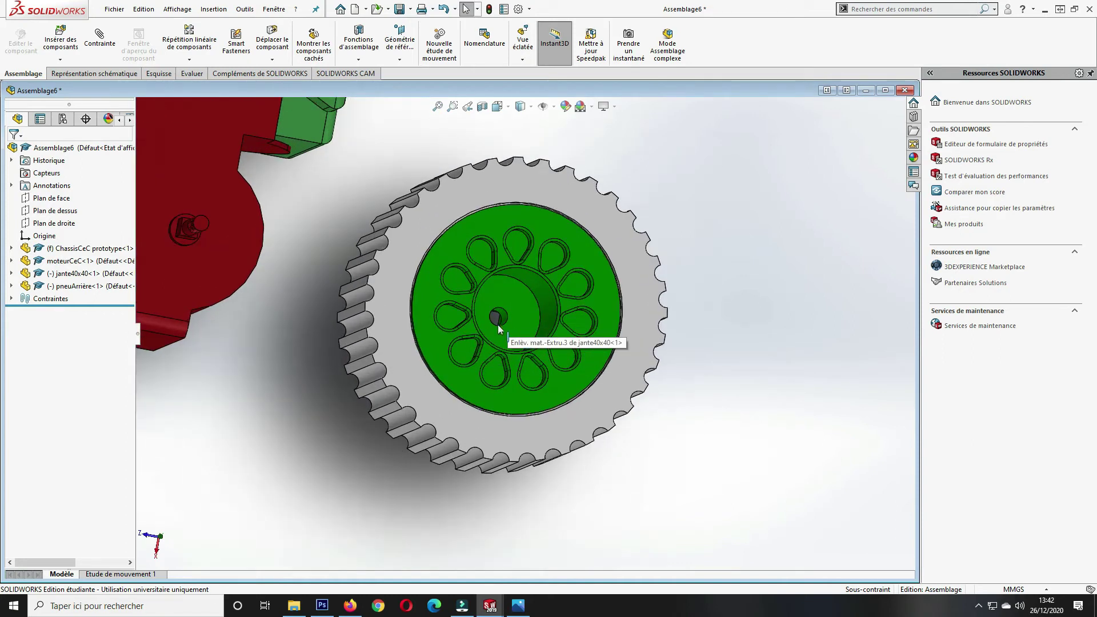
left_click(499, 317)
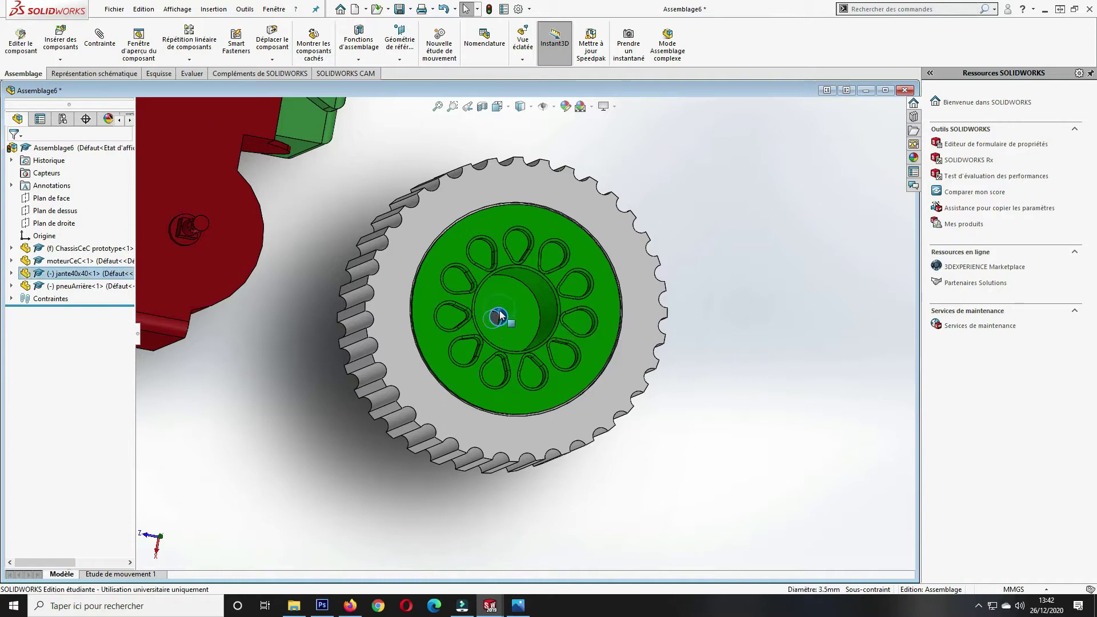
left_click(184, 231)
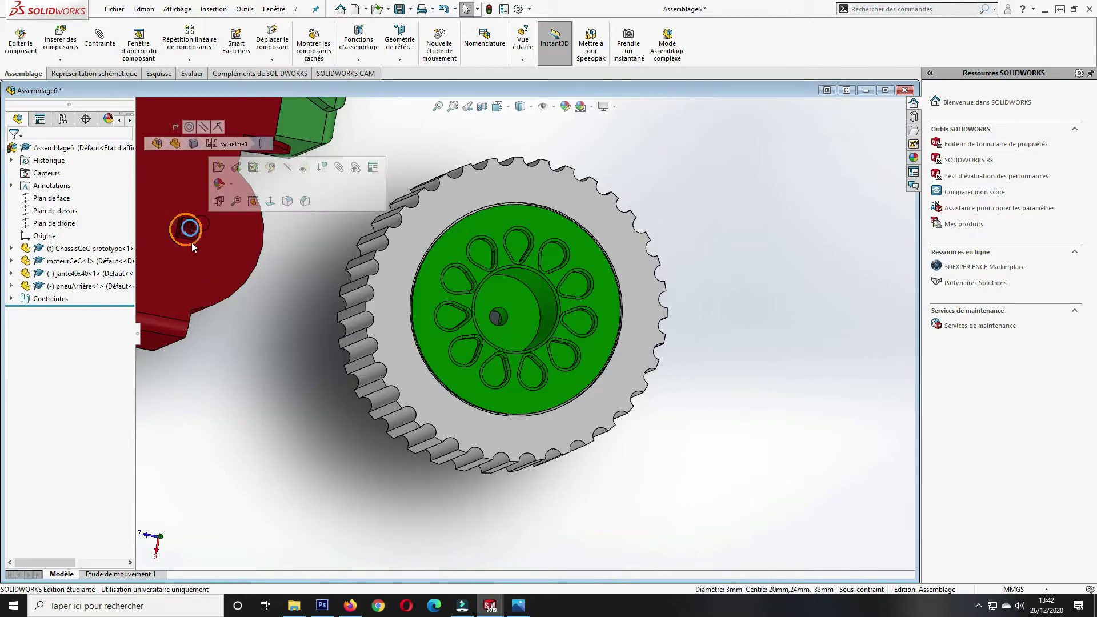
middle_click_drag(286, 335, 331, 328)
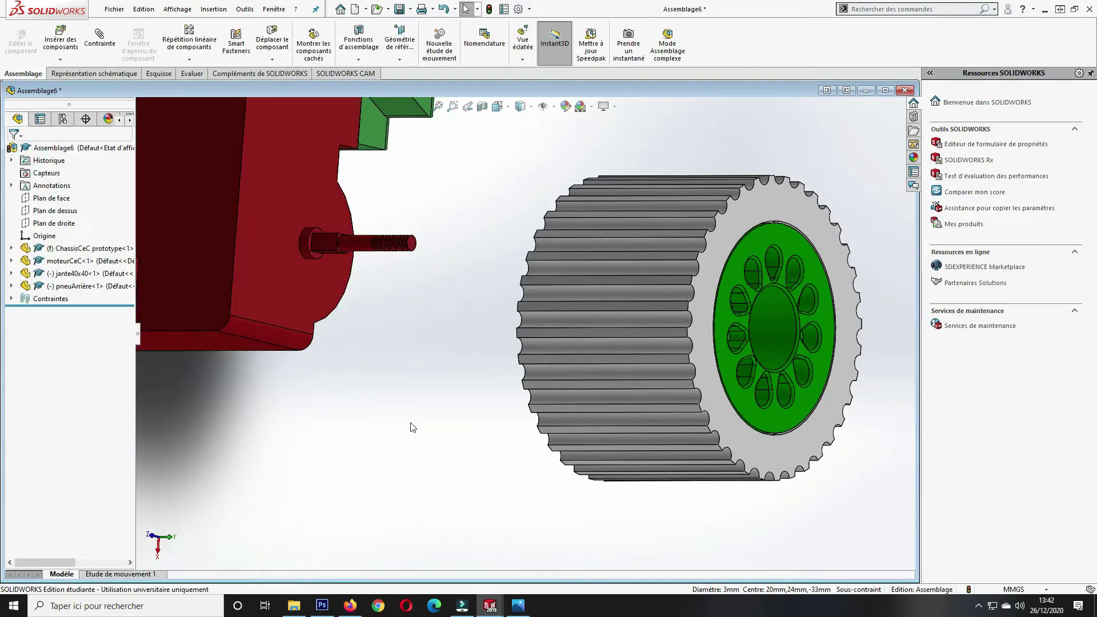
Align the jante40x40 rim bore coaxially with the moteurCeC motor shaft (Coaxiale3).
left_click(99, 48)
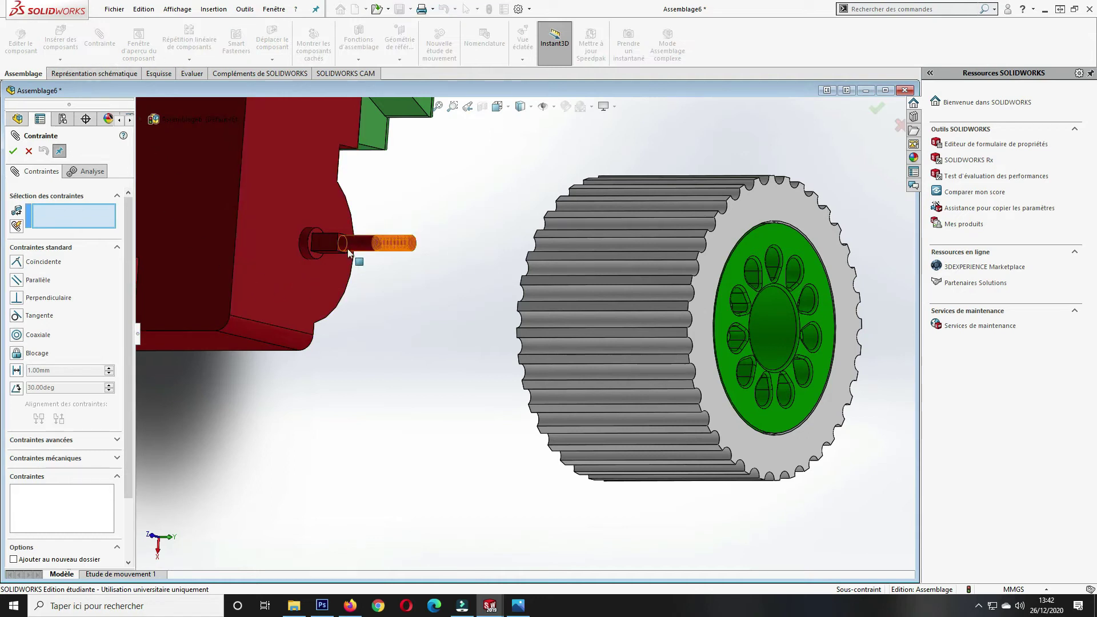
middle_click_drag(410, 370, 369, 352)
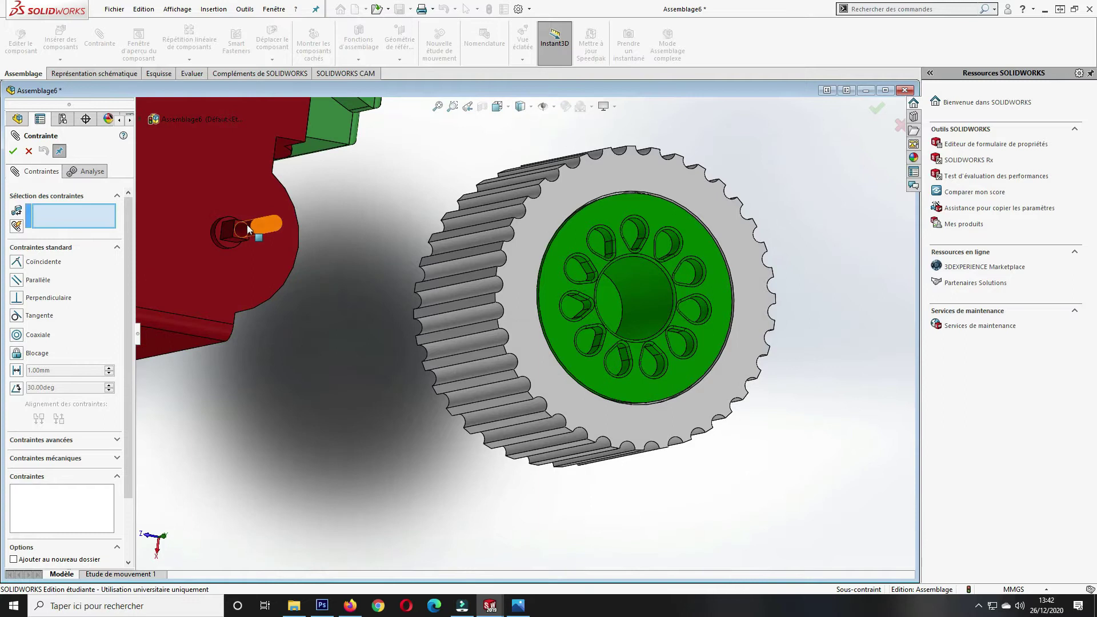
left_click(247, 224)
mouse_move(330, 341)
middle_mouse_down()
mouse_move(271, 357)
mouse_move(290, 369)
middle_mouse_up()
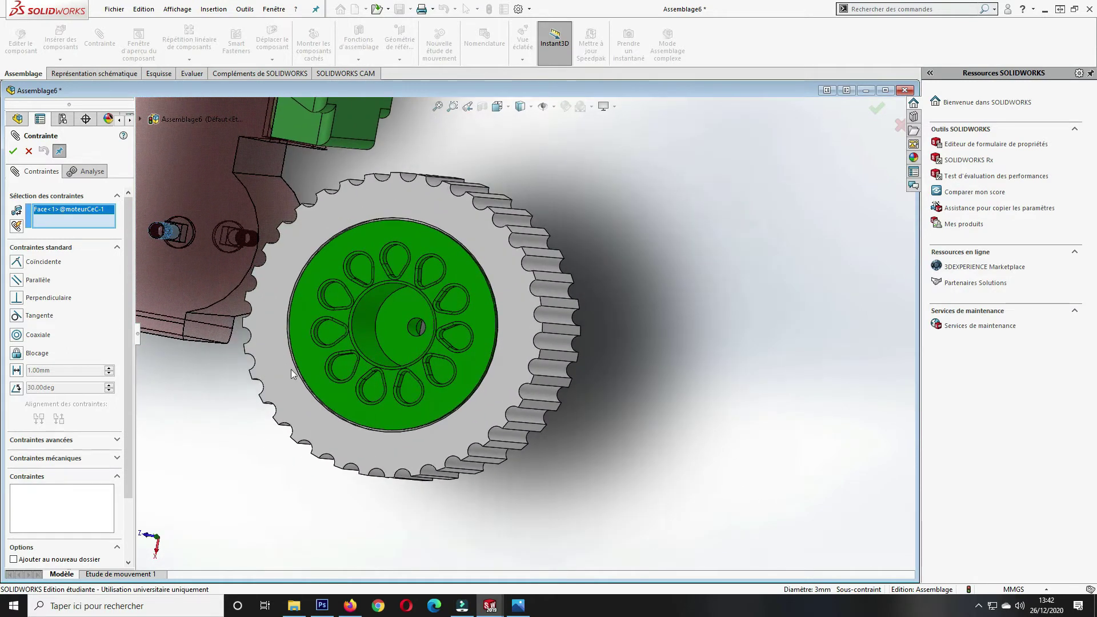
left_click(415, 327)
mouse_move(413, 347)
middle_mouse_down()
mouse_move(598, 383)
mouse_move(624, 367)
mouse_move(677, 405)
mouse_move(658, 429)
mouse_move(649, 384)
mouse_move(710, 384)
mouse_move(676, 384)
middle_mouse_up()
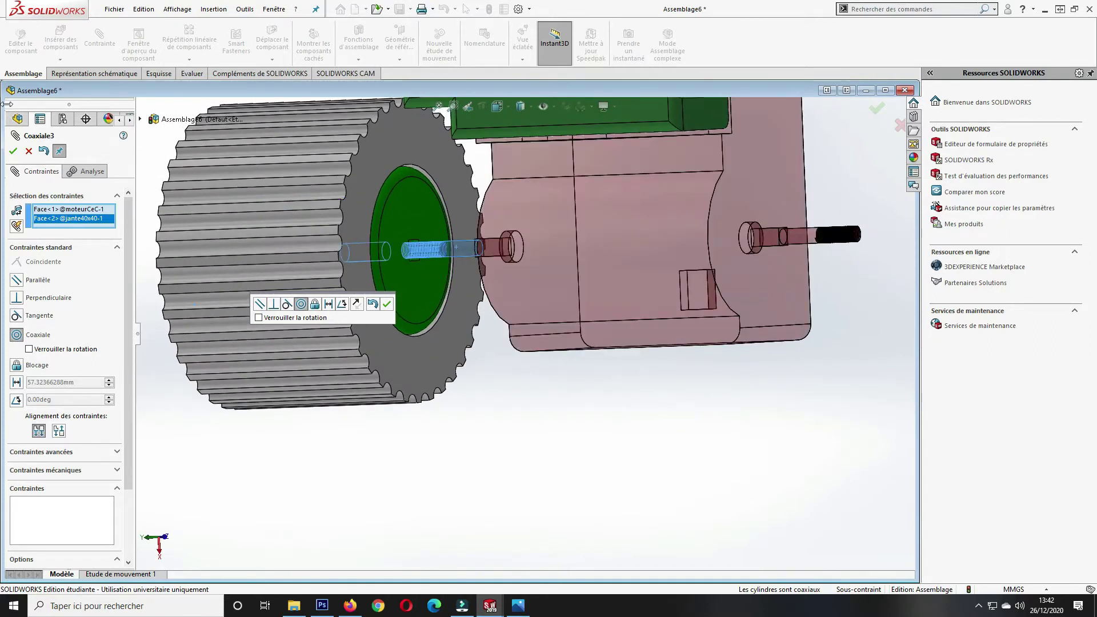
left_click(387, 304)
mouse_move(509, 421)
middle_mouse_down()
mouse_move(545, 411)
mouse_move(501, 438)
mouse_move(503, 363)
middle_mouse_up()
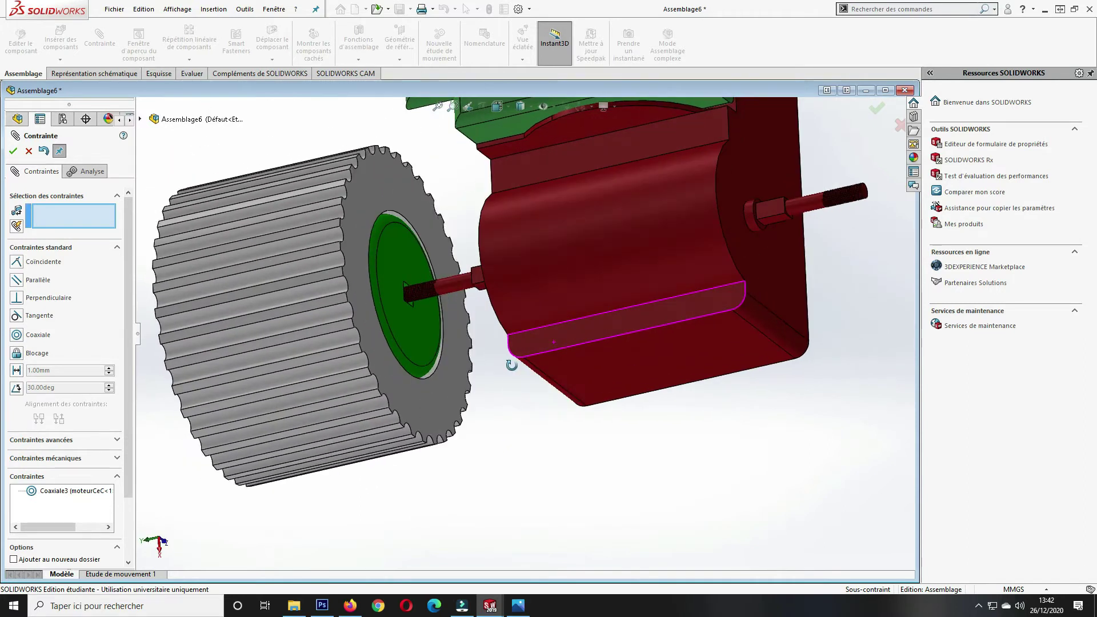
Make the rim bore flat parallel to the motor shaft flat (Parallèle2).
left_click(481, 284)
mouse_move(526, 455)
middle_mouse_down()
mouse_move(491, 400)
mouse_move(422, 332)
middle_mouse_up()
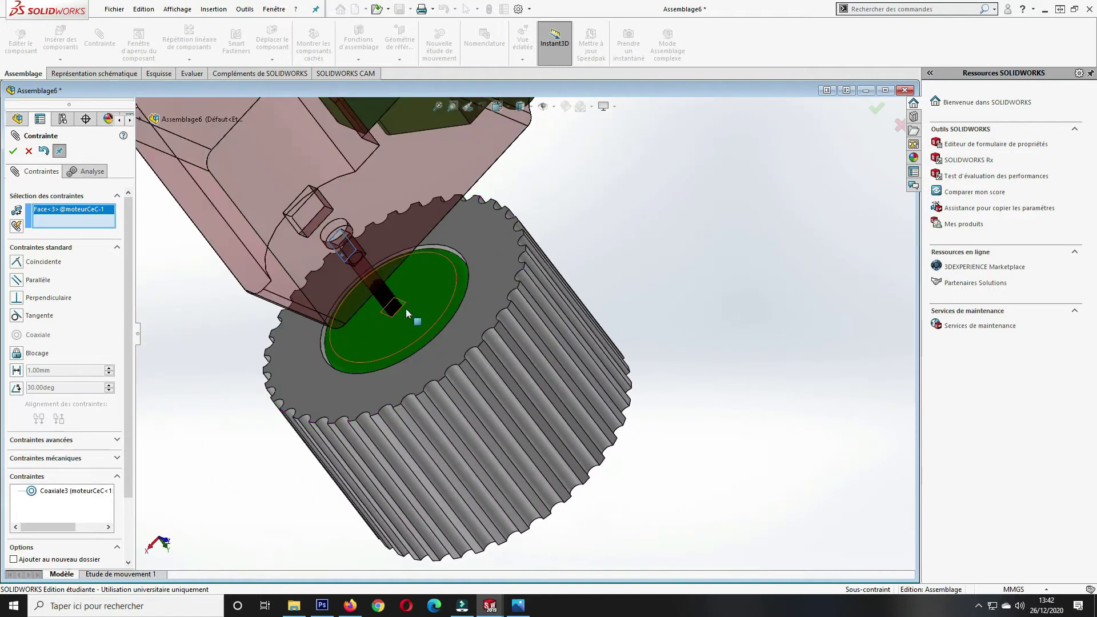
scroll(422, 332, "down", 1)
scroll(428, 334, "down", 2)
scroll(443, 338, "down", 4)
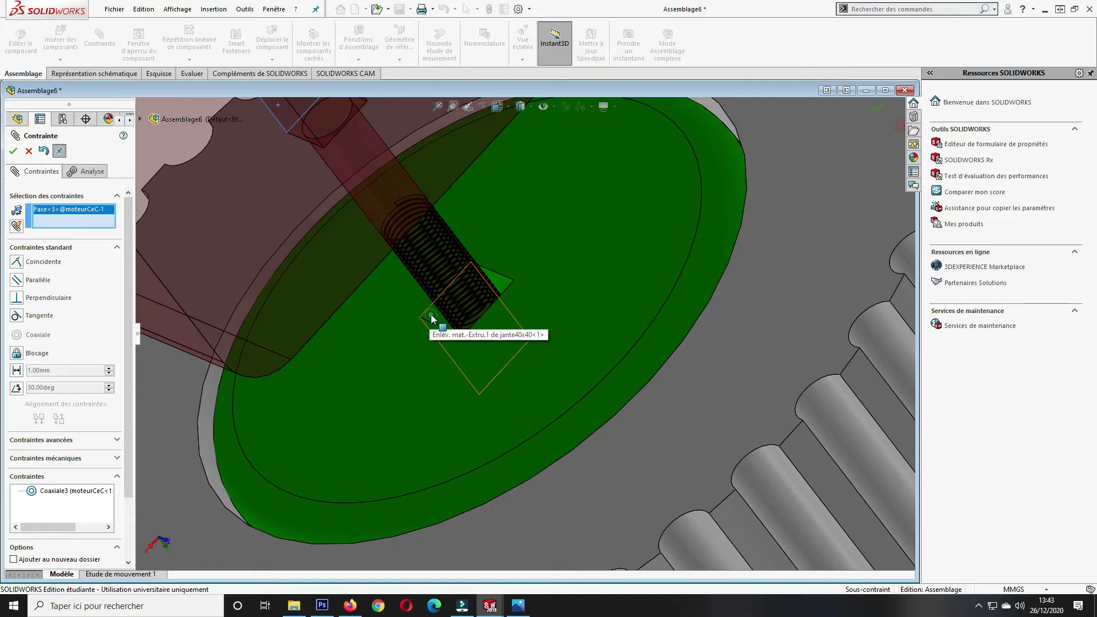
left_click(431, 319)
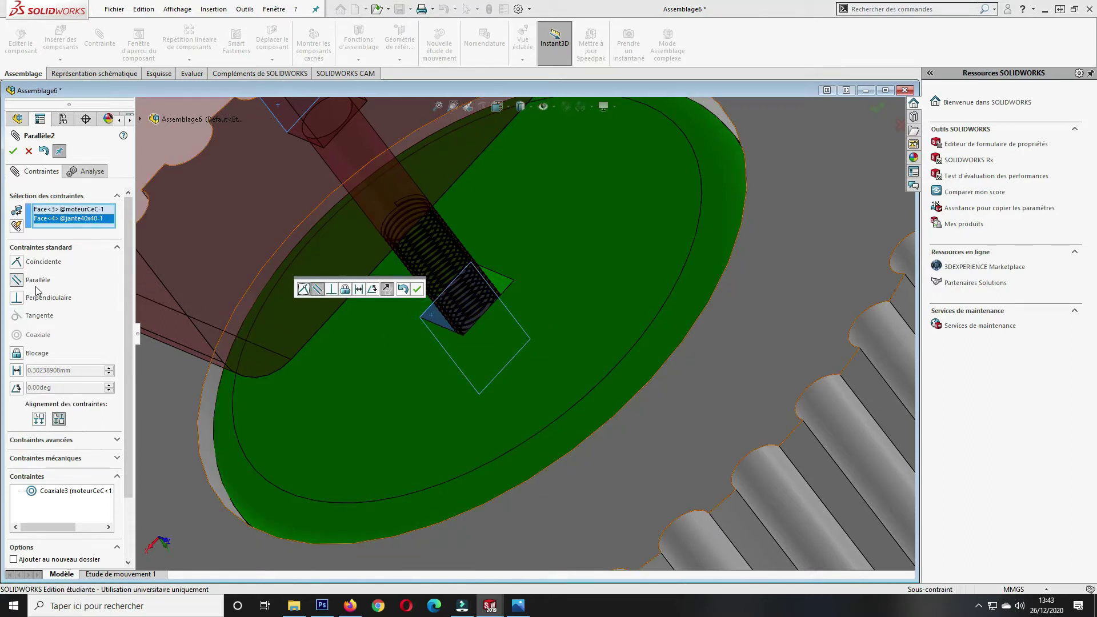
left_click(13, 150)
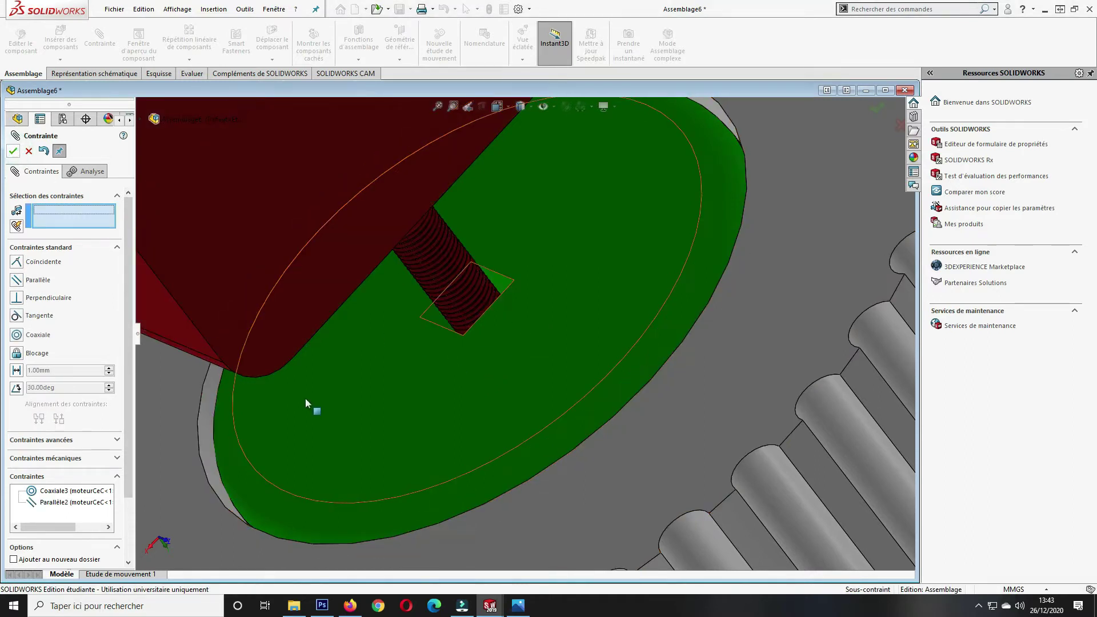
Select the rim's inner face to sit against the motor.
middle_click_drag(332, 399, 331, 327)
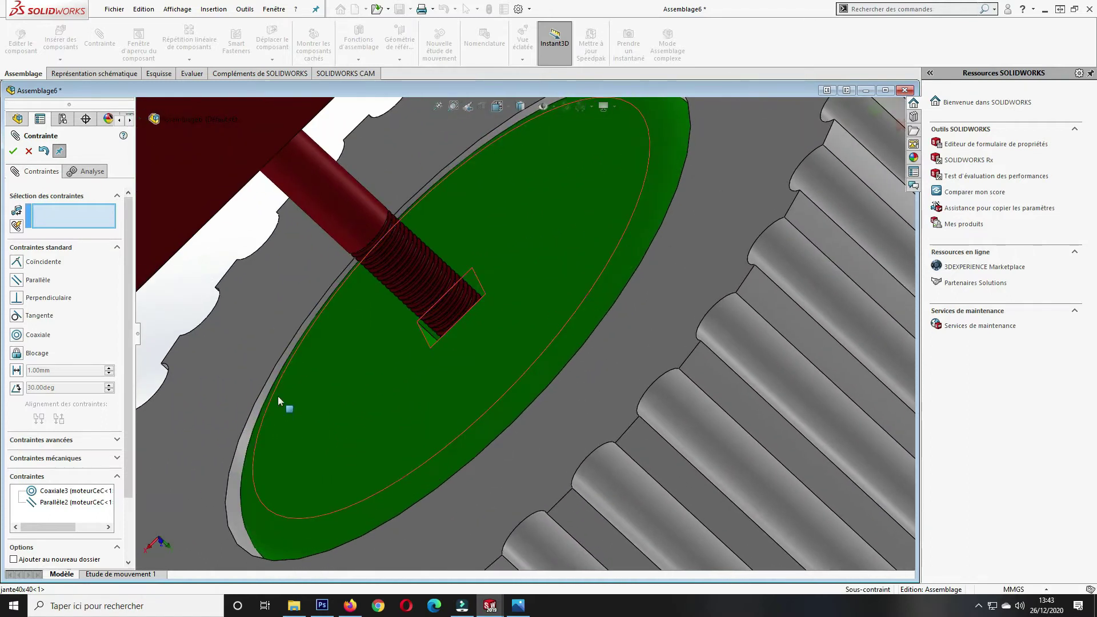
scroll(274, 324, "down", 3)
scroll(385, 361, "up", 4)
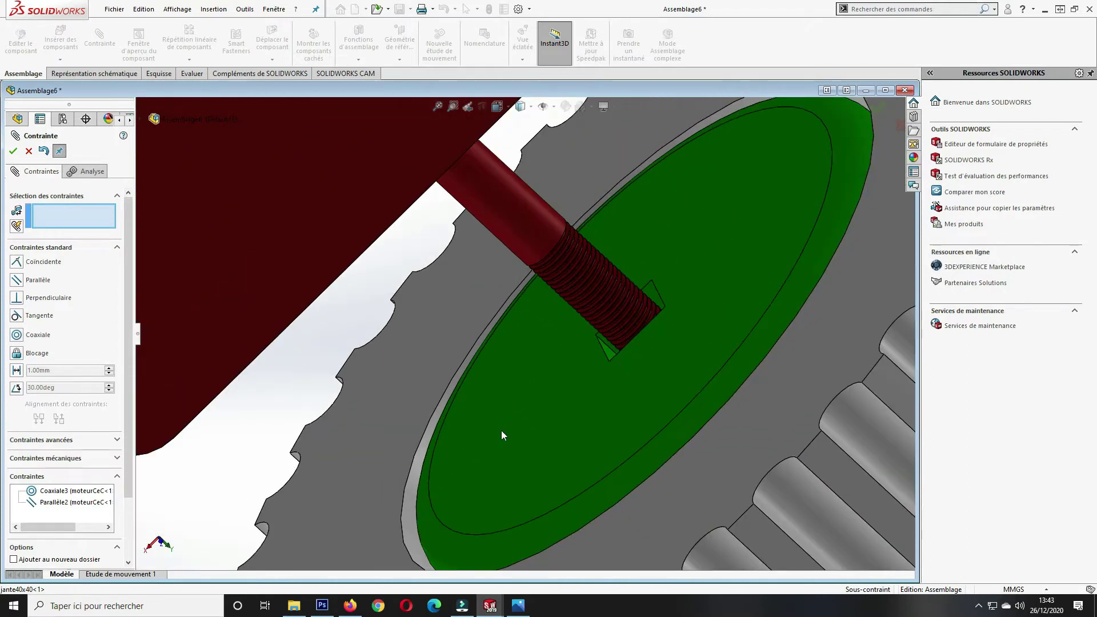
left_click(548, 435)
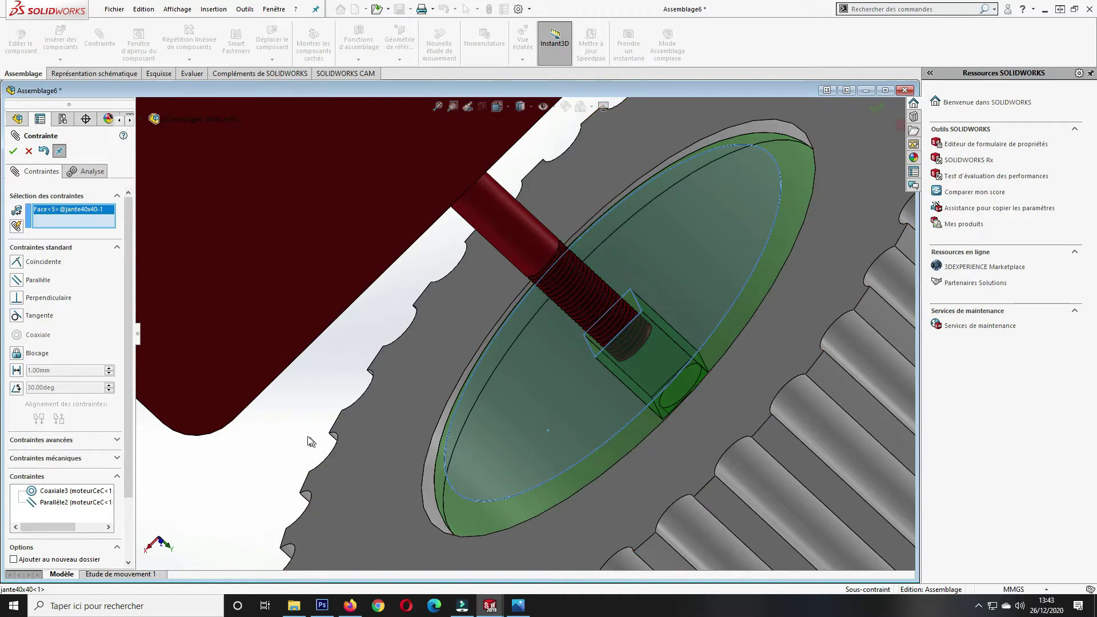
scroll(285, 400, "down", 5)
scroll(275, 388, "up", 2)
scroll(310, 232, "up", 2)
scroll(417, 196, "up", 1)
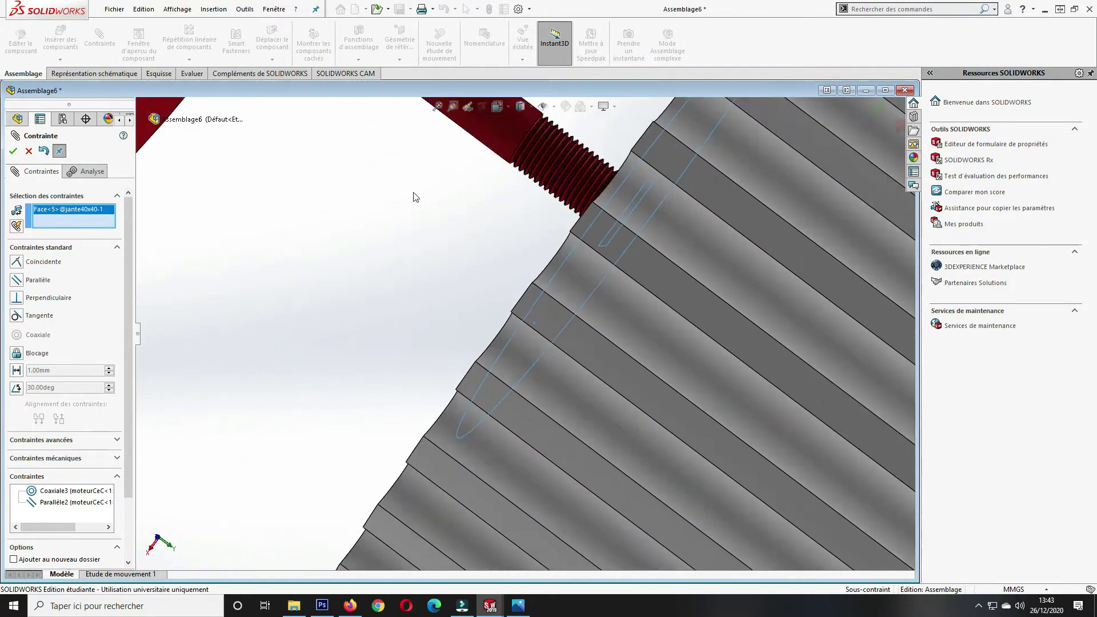
scroll(412, 199, "up", 2)
Make the rim face coincident with the moteurCeC face (Coïncidente7).
mouse_move(424, 260)
middle_mouse_down()
mouse_move(440, 167)
mouse_move(481, 143)
middle_mouse_up()
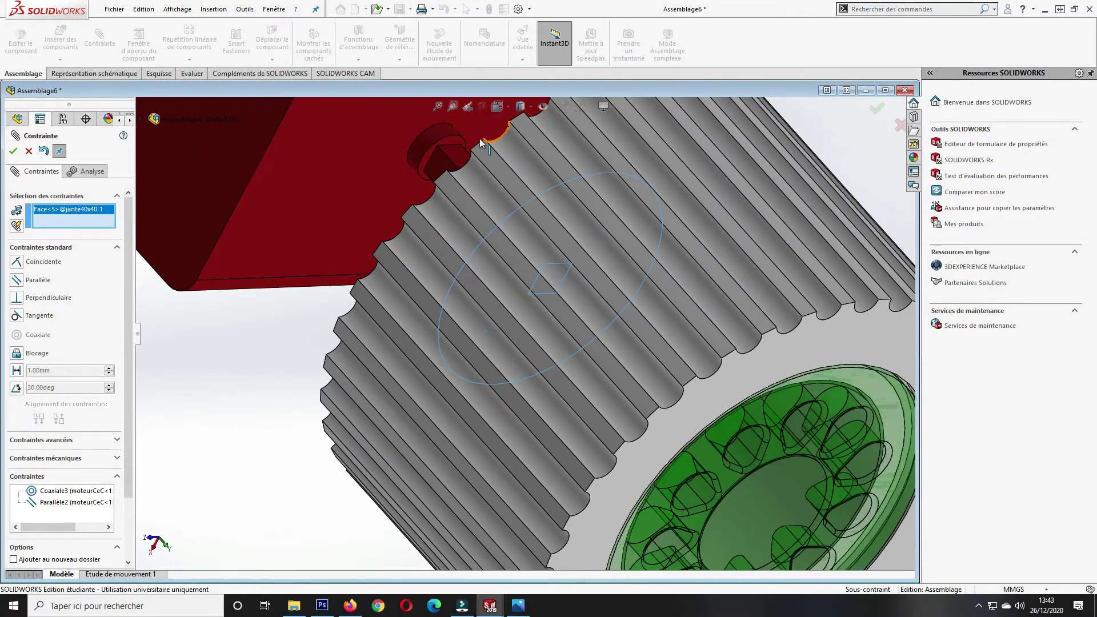
left_click(450, 144)
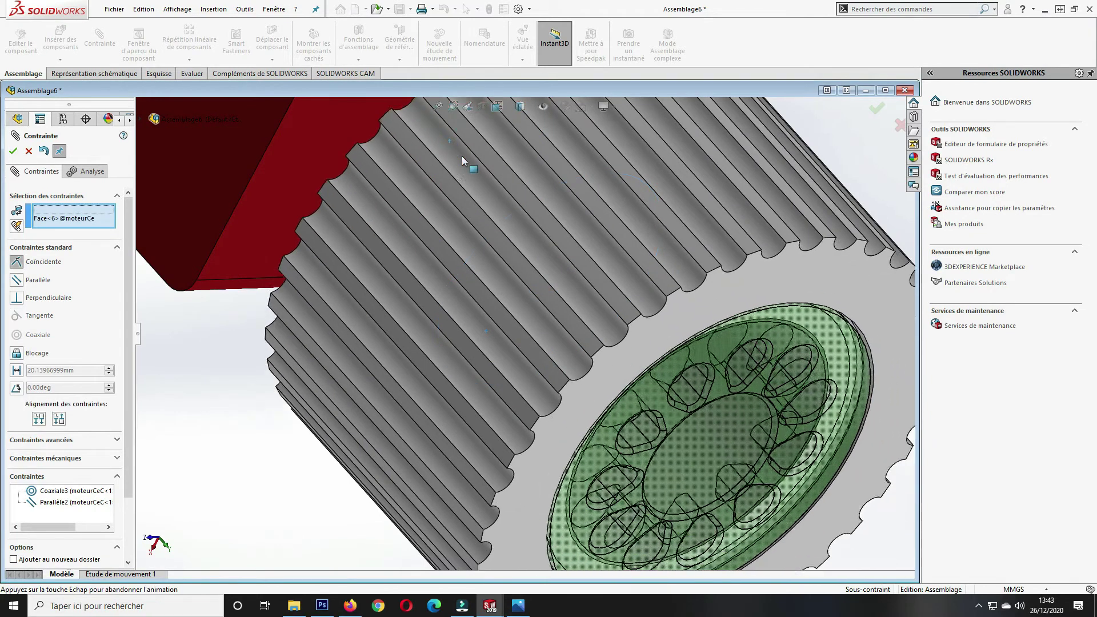
middle_click_drag(178, 323, 230, 377)
scroll(228, 376, "up", 2)
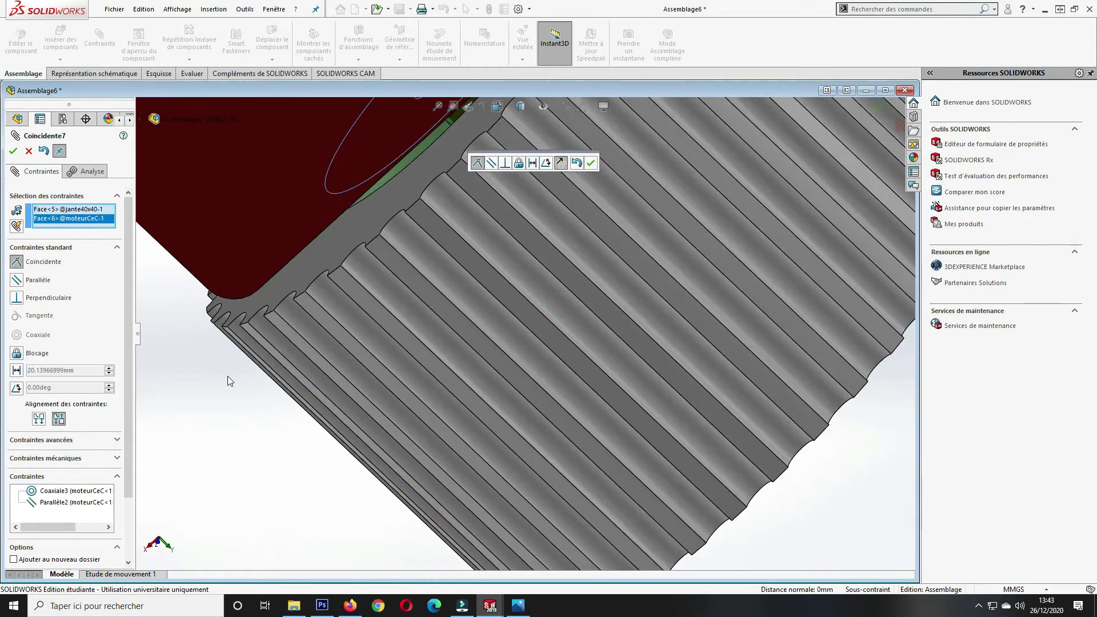
scroll(267, 344, "up", 2)
scroll(290, 343, "up", 3)
scroll(337, 352, "up", 2)
mouse_move(337, 357)
middle_mouse_down()
mouse_move(659, 181)
mouse_move(188, 182)
middle_mouse_up()
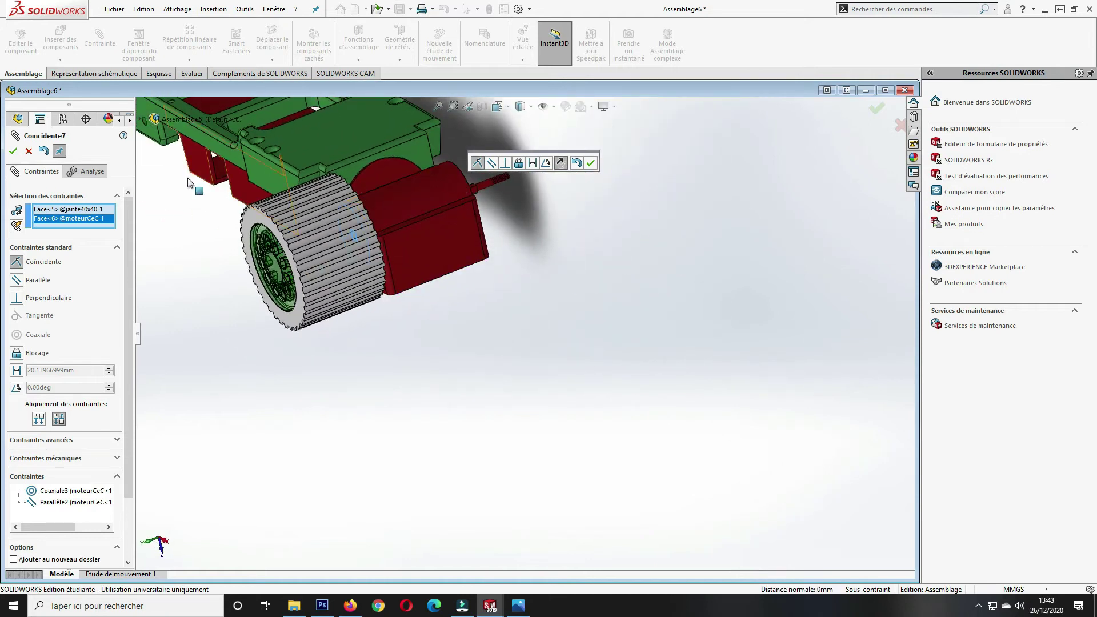
left_click(13, 151)
Review the whole assembly with the mounted wheel and finish mating.
scroll(389, 218, "up", 3)
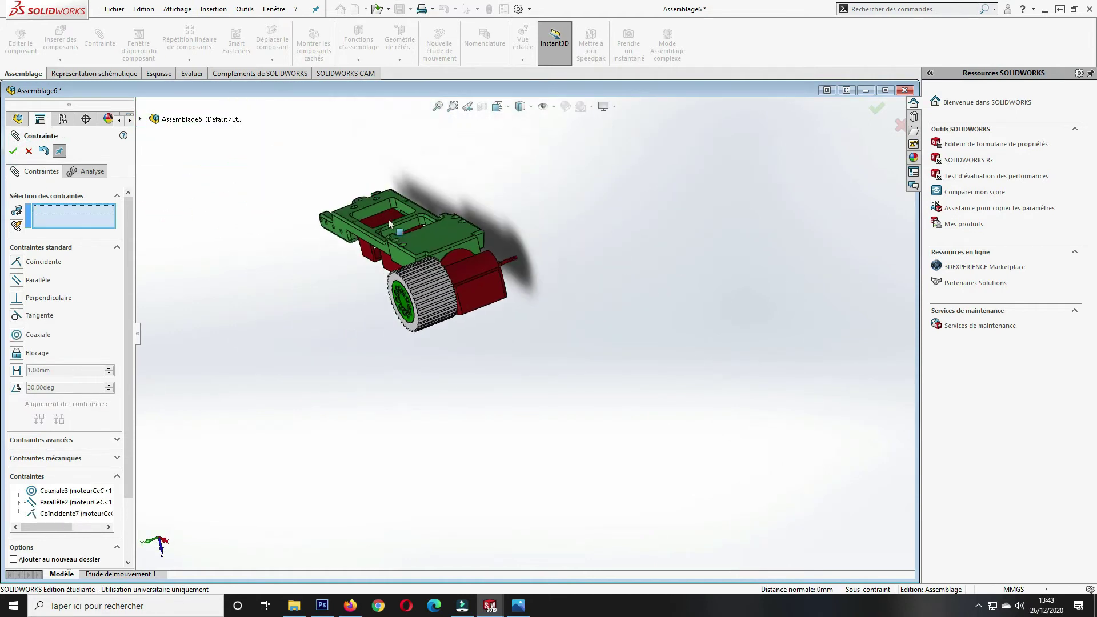
scroll(565, 248, "down", 2)
scroll(565, 248, "down", 2)
middle_click_drag(597, 278, 522, 308)
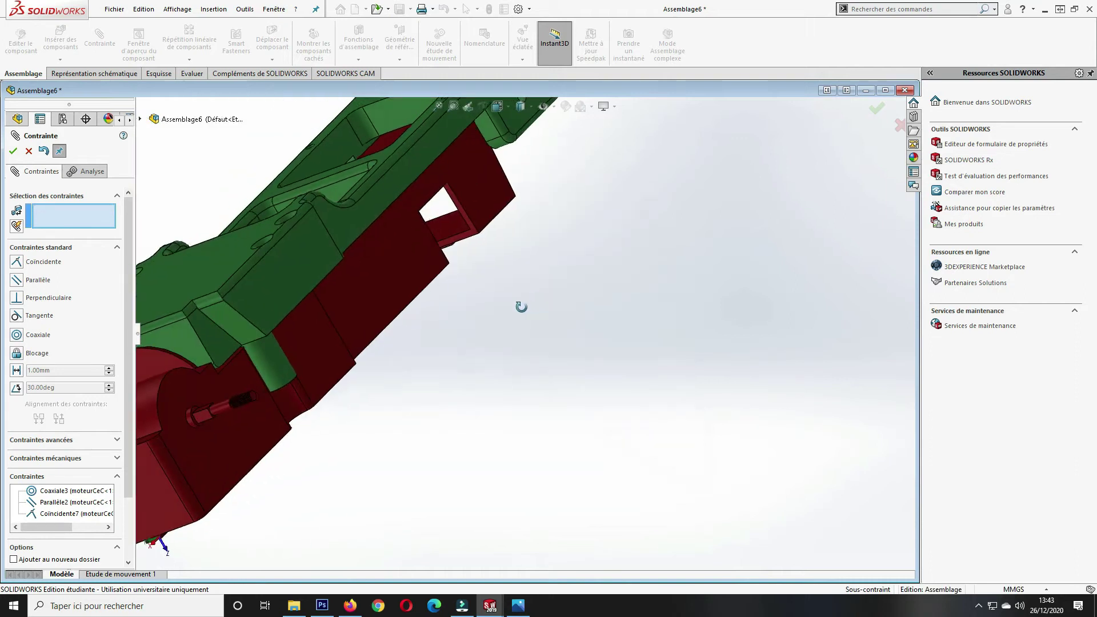
scroll(503, 314, "down", 2)
scroll(502, 309, "up", 5)
middle_click_drag(327, 386, 312, 470)
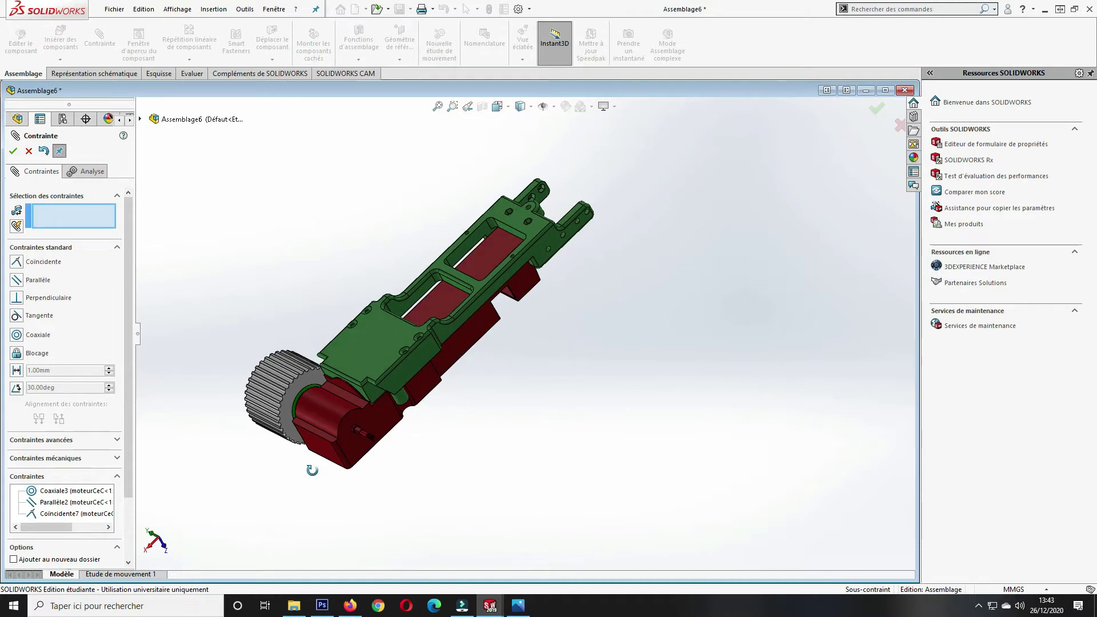
left_click(13, 150)
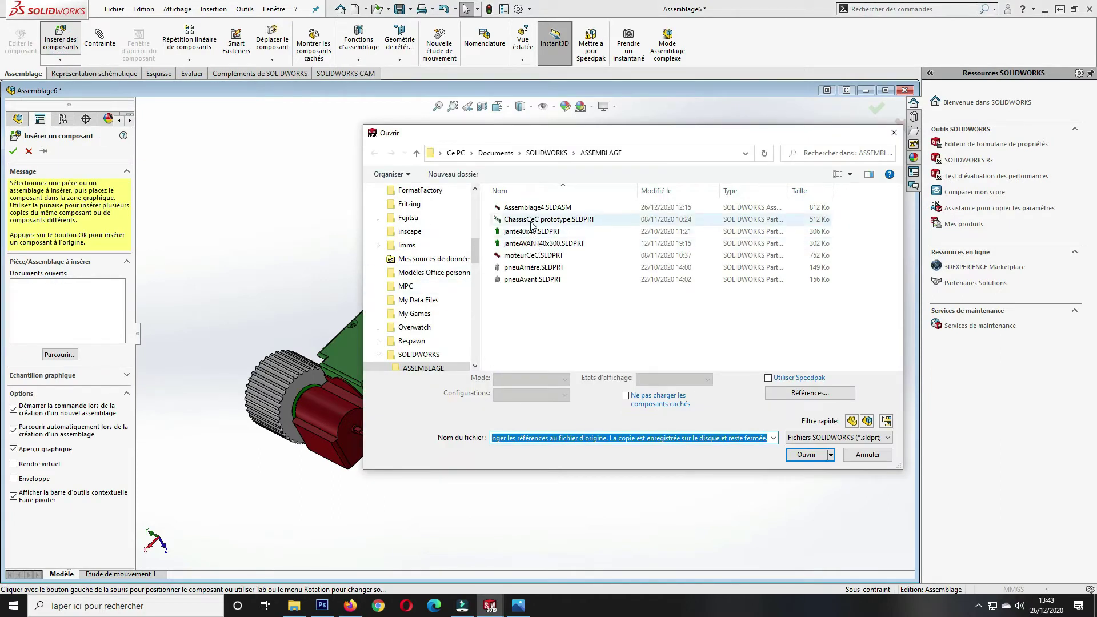
Insert a second jante40x40 rim and pneuArrière tyre, placing both beside the chassis.
left_click(523, 230)
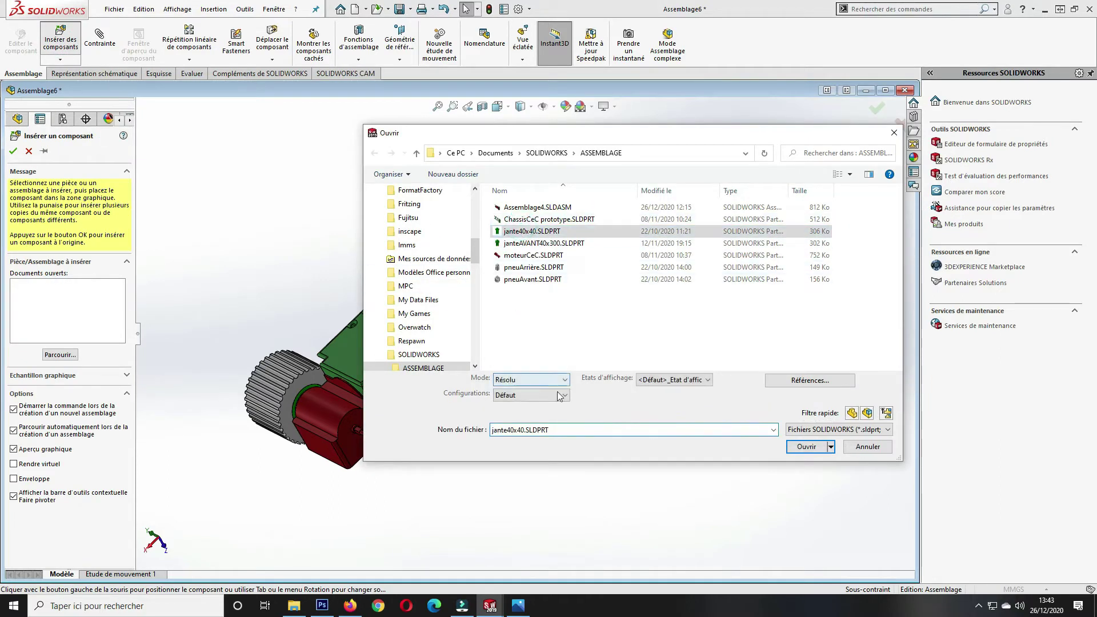
left_click(521, 269, "ctrl")
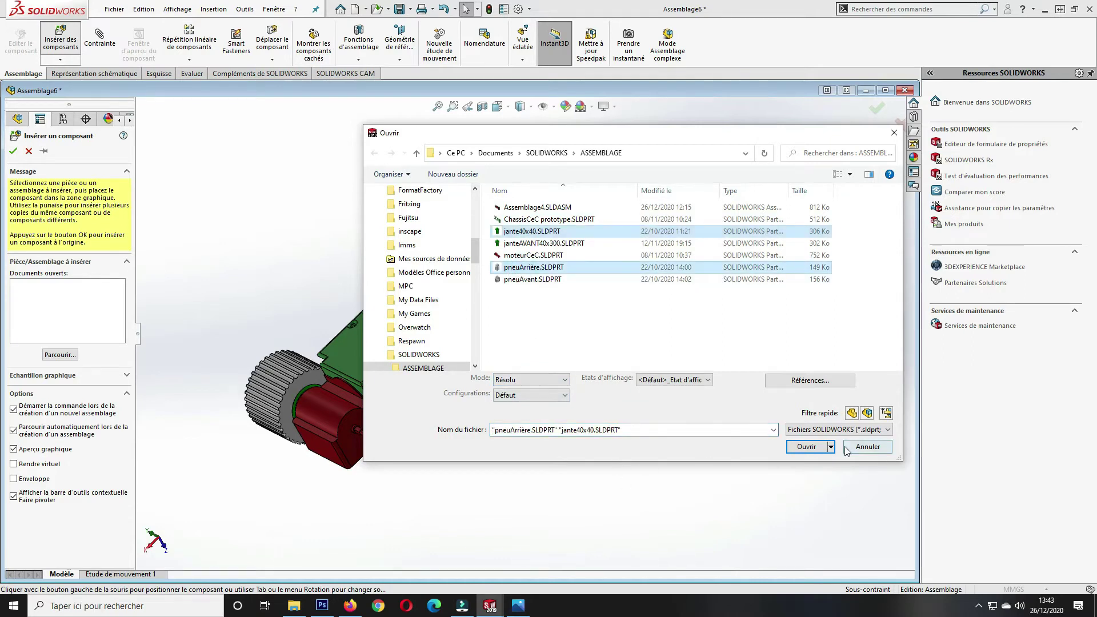
left_click(805, 447)
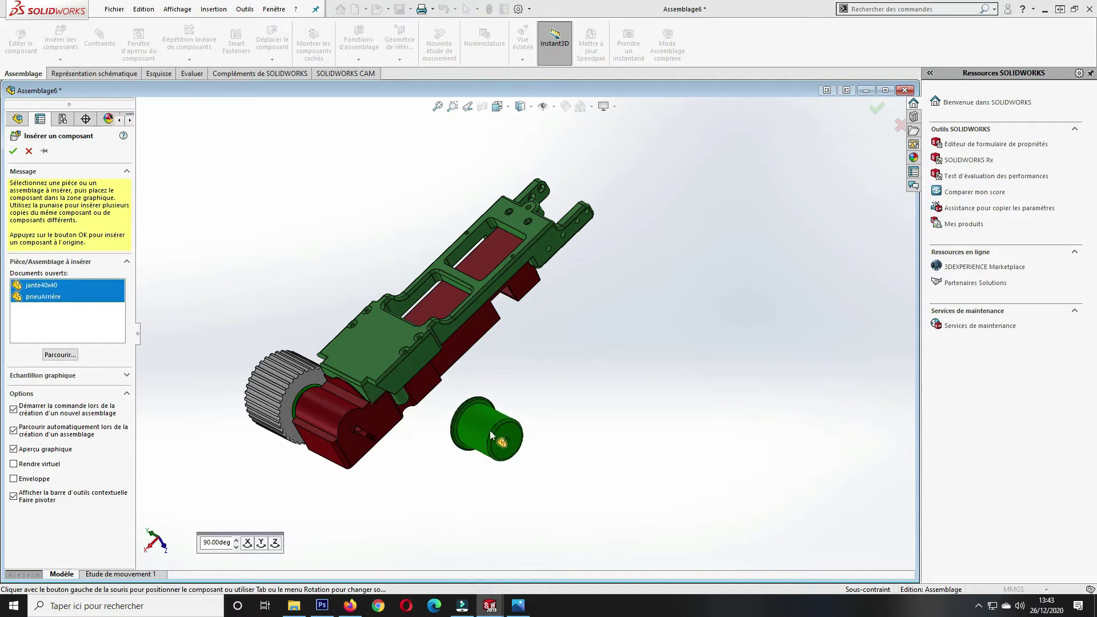
left_click(577, 468)
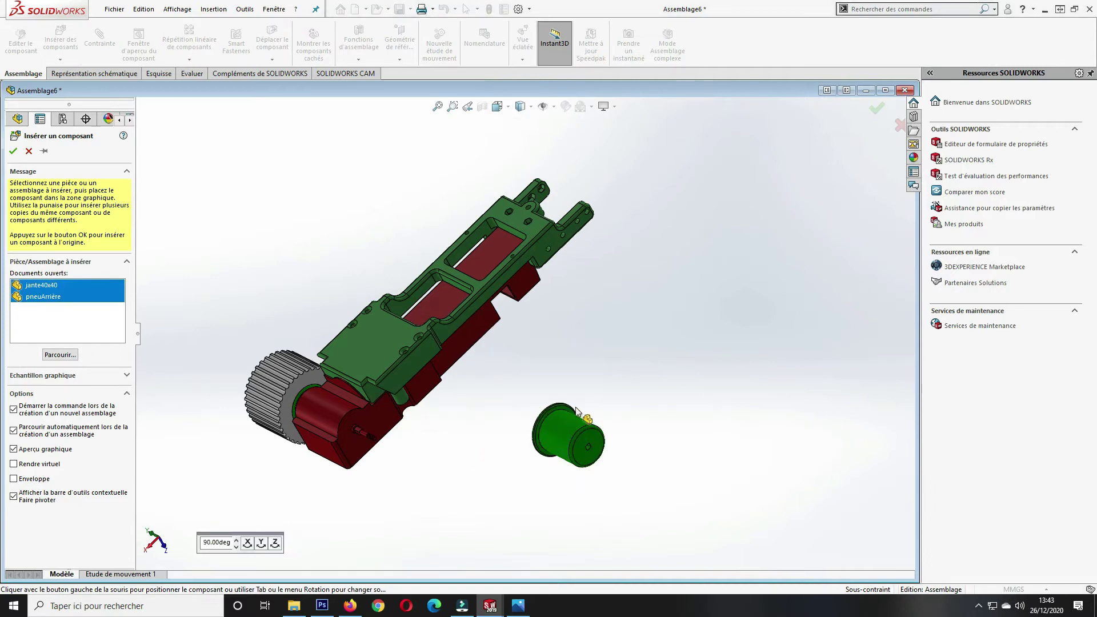
left_click(669, 389)
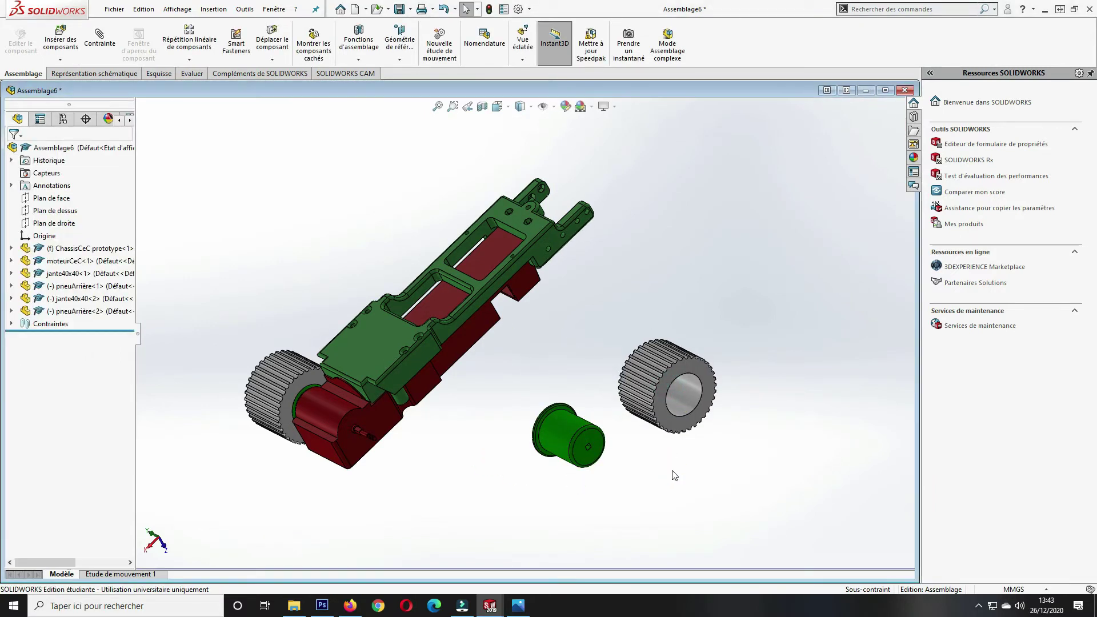
Centre the second tyre's bore coaxially on the new rim's cylindrical face (Coaxiale4).
left_click(102, 37)
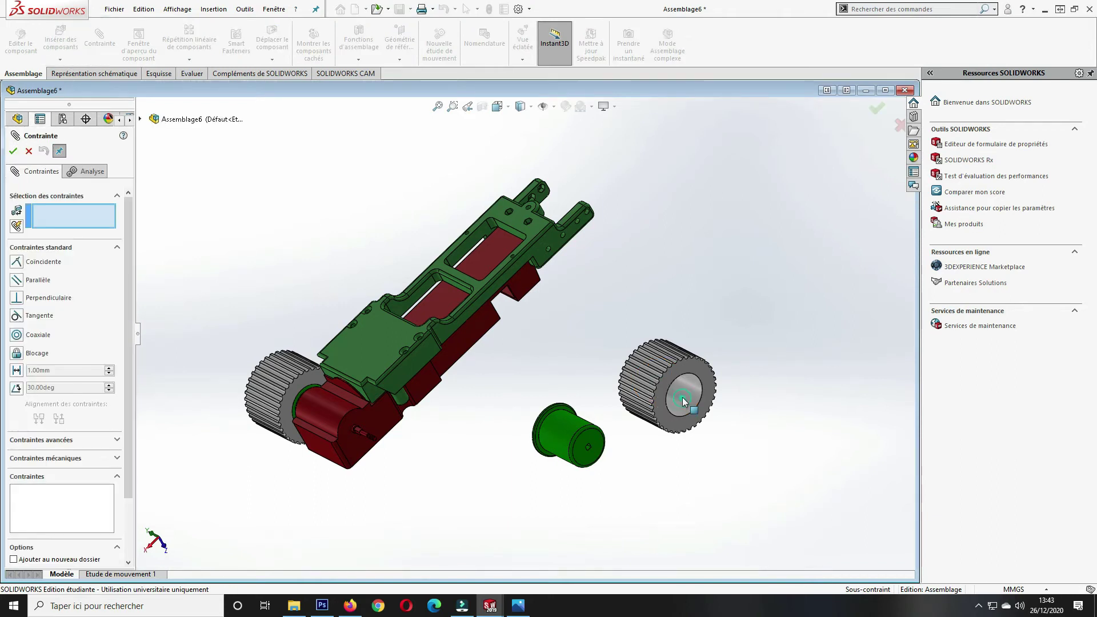
left_click(563, 435)
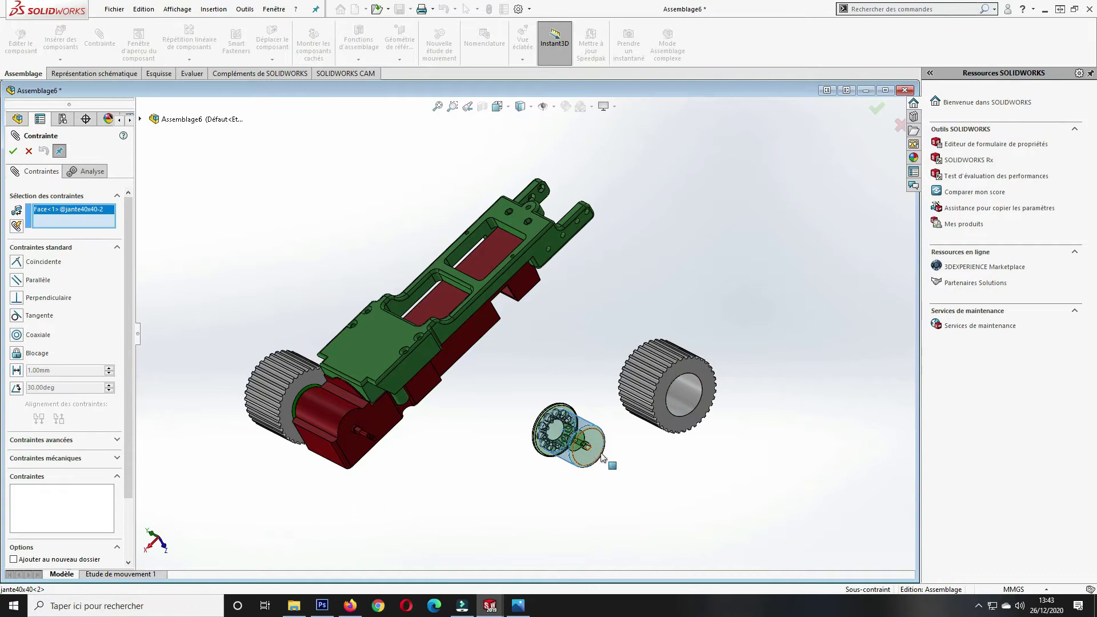
left_click(687, 397)
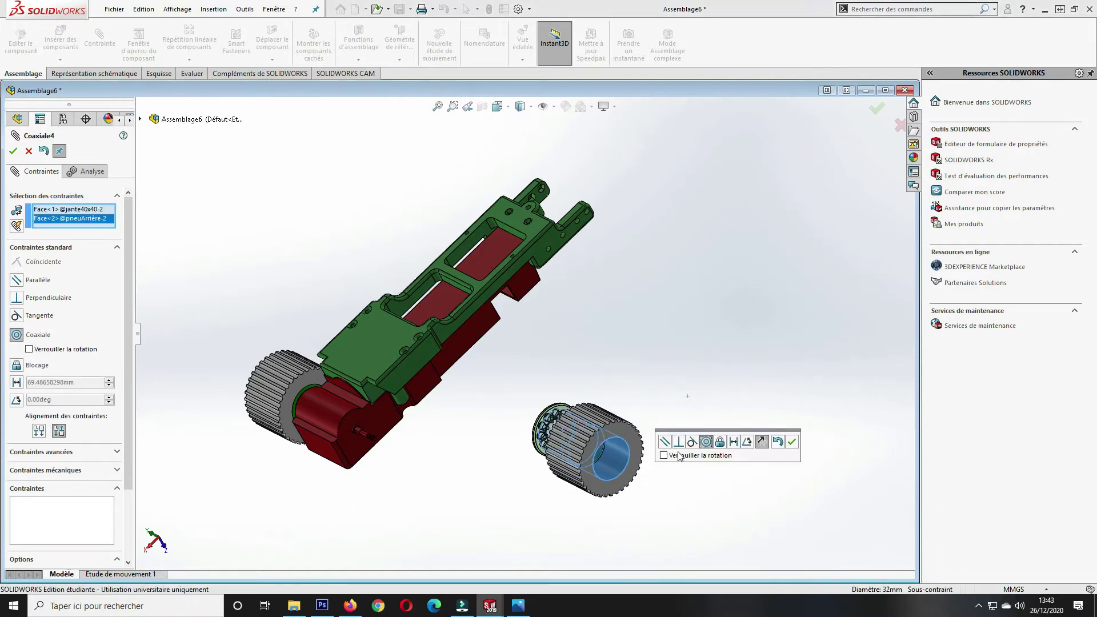
mouse_move(595, 319)
middle_mouse_down()
mouse_move(763, 464)
mouse_move(714, 449)
middle_mouse_up()
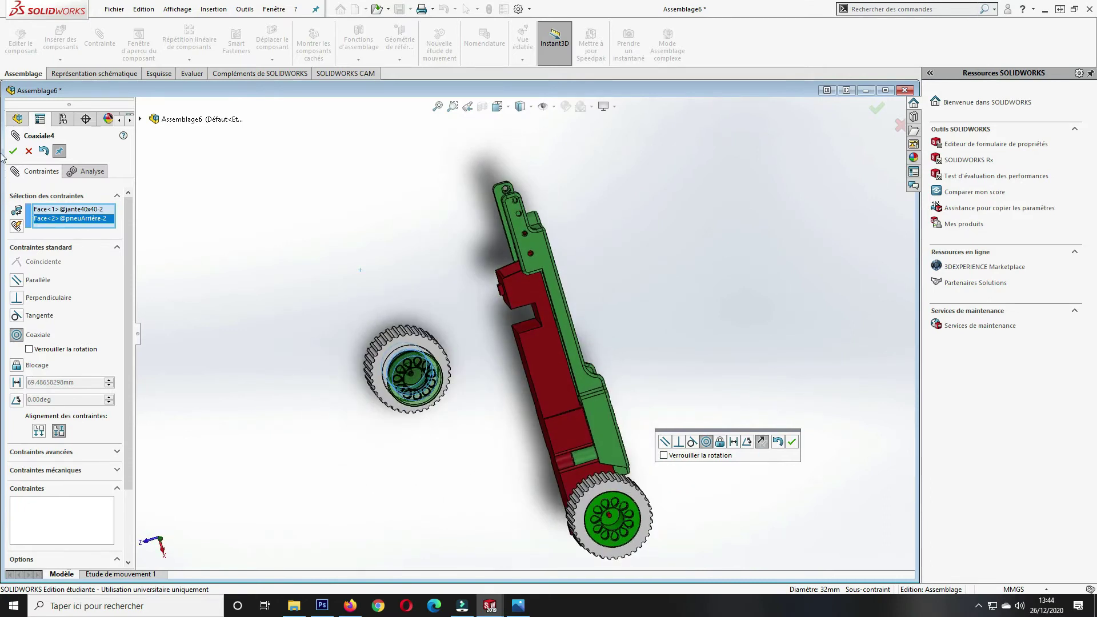
left_click(13, 151)
middle_click_drag(351, 326, 460, 487)
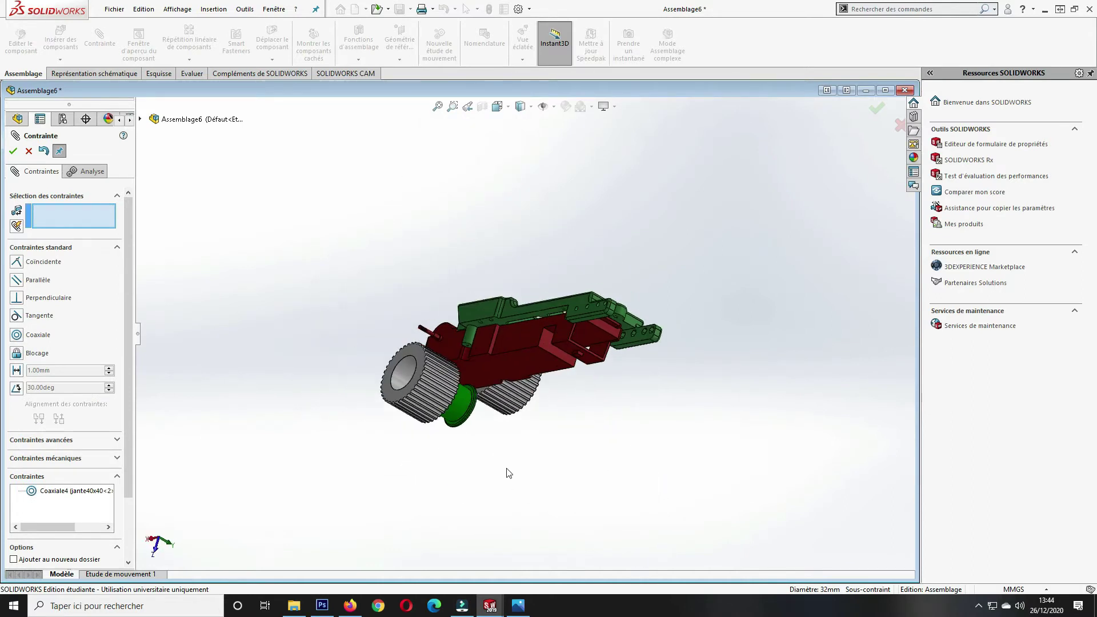
scroll(502, 403, "up", 4)
scroll(497, 346, "down", 3)
scroll(499, 348, "down", 3)
scroll(490, 345, "down", 2)
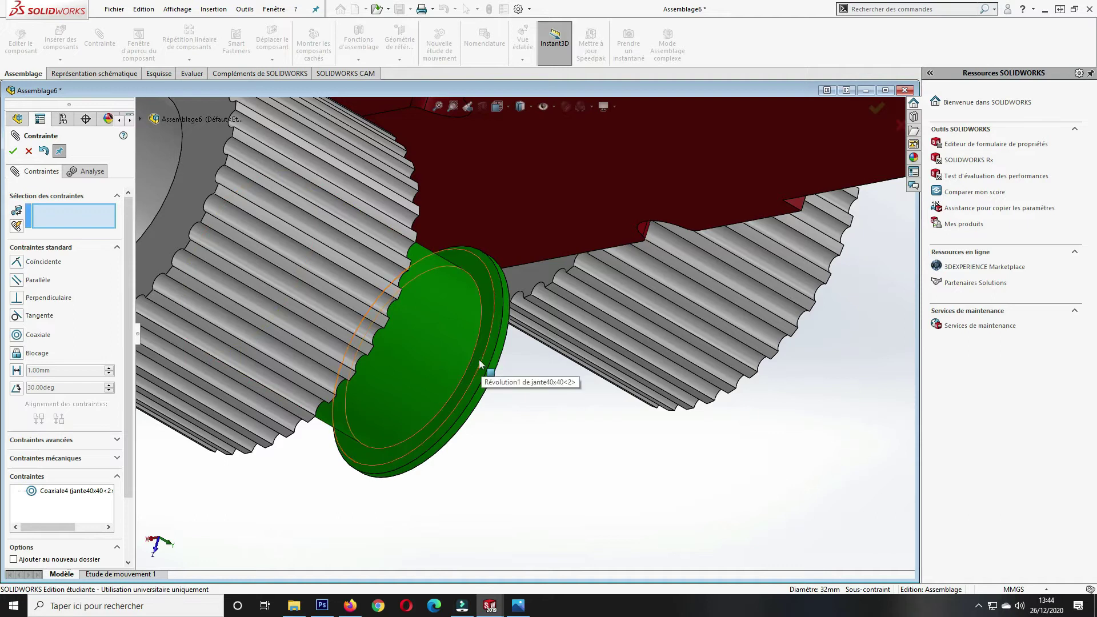
Make the second rim's flat face coincident with the tyre face (Coïncidente8).
left_click(463, 386)
mouse_move(577, 485)
middle_mouse_down()
mouse_move(413, 324)
mouse_move(221, 409)
mouse_move(275, 425)
middle_mouse_up()
scroll(344, 337, "down", 2)
scroll(465, 310, "down", 2)
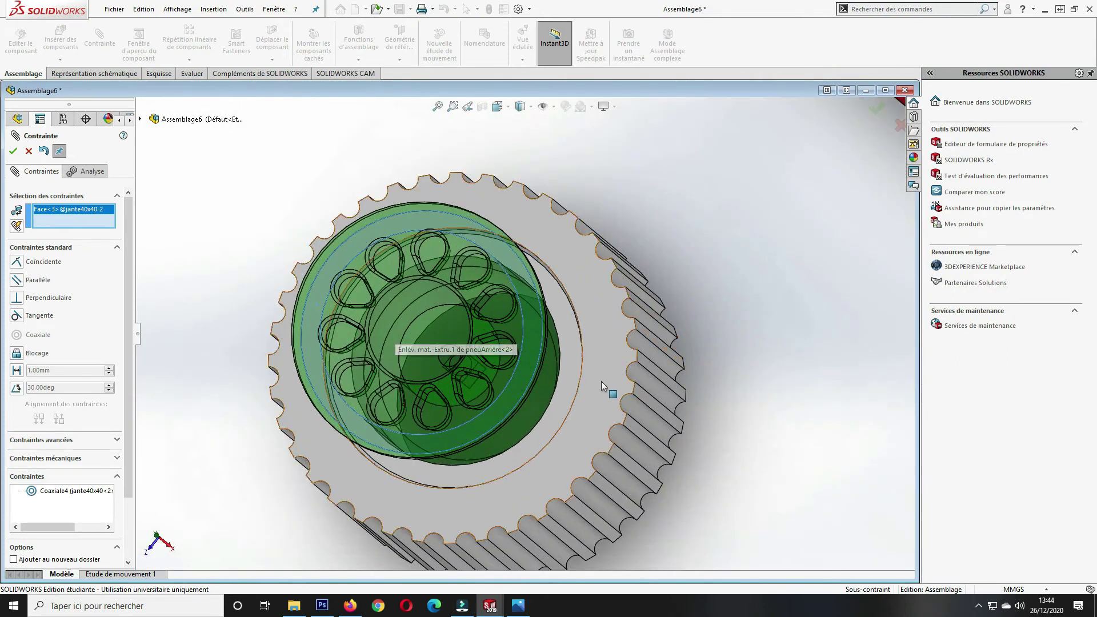
left_click(566, 385)
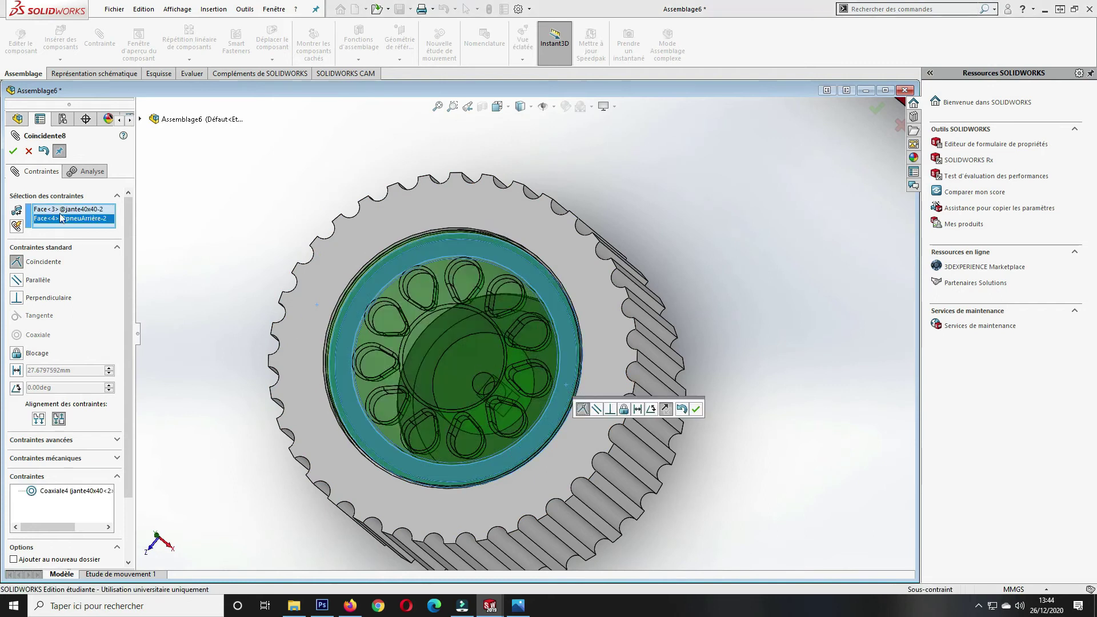
left_click(14, 151)
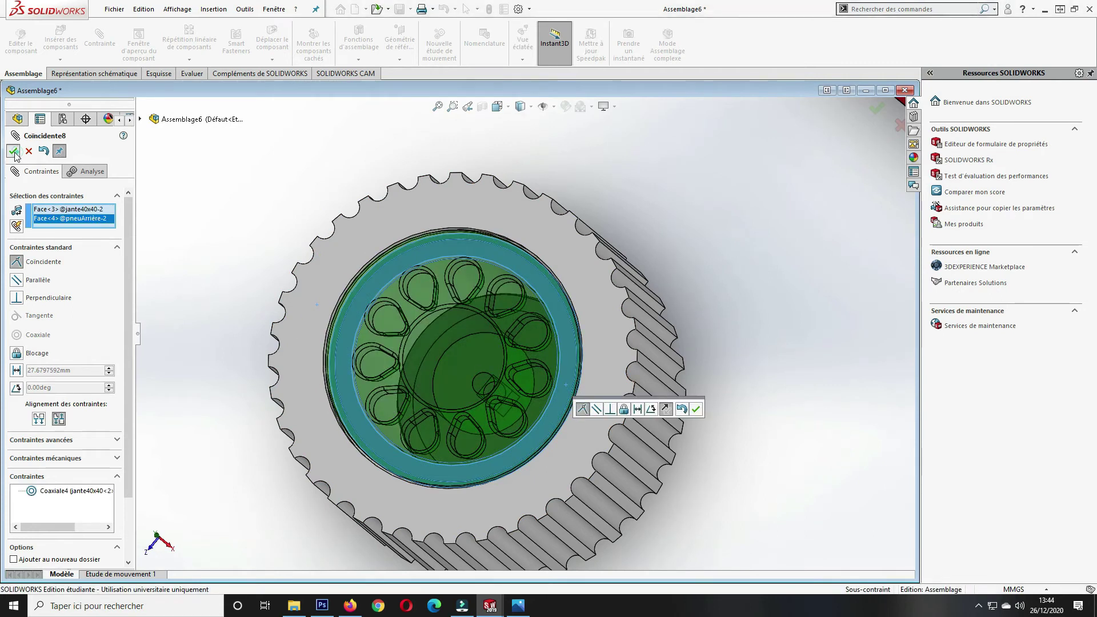
mouse_move(689, 357)
middle_mouse_down()
mouse_move(666, 344)
mouse_move(672, 365)
mouse_move(606, 368)
mouse_move(577, 354)
middle_mouse_up()
scroll(666, 345, "down", 2)
scroll(672, 349, "up", 5)
middle_click_drag(852, 290, 729, 318)
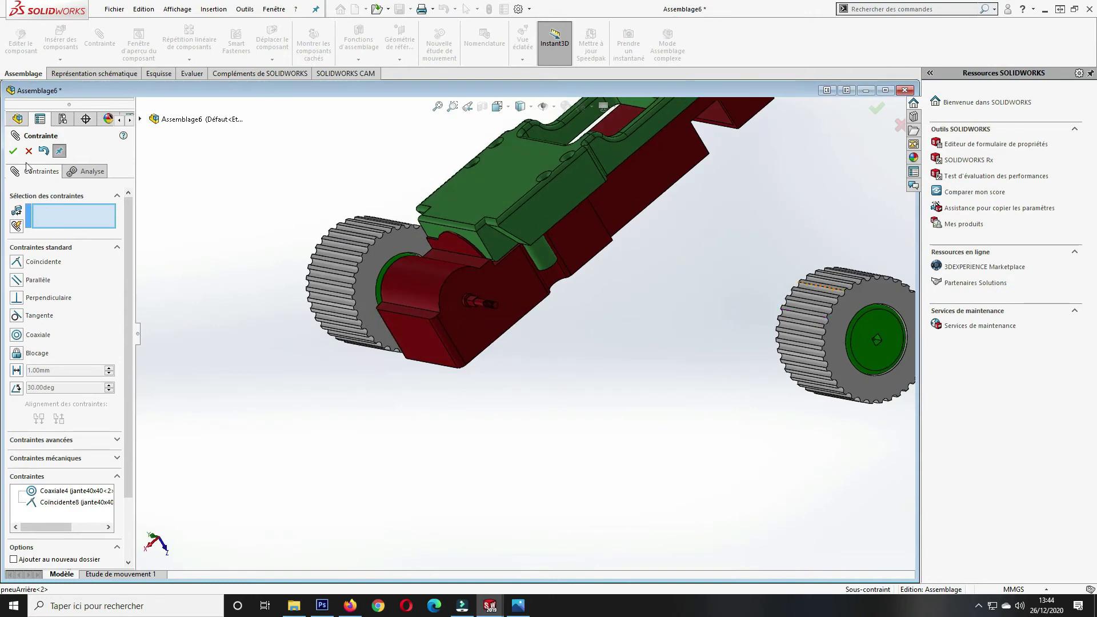
Rotate the loose right-hand wheel with Rotate Component so it faces the chassis side-on.
left_click(11, 151)
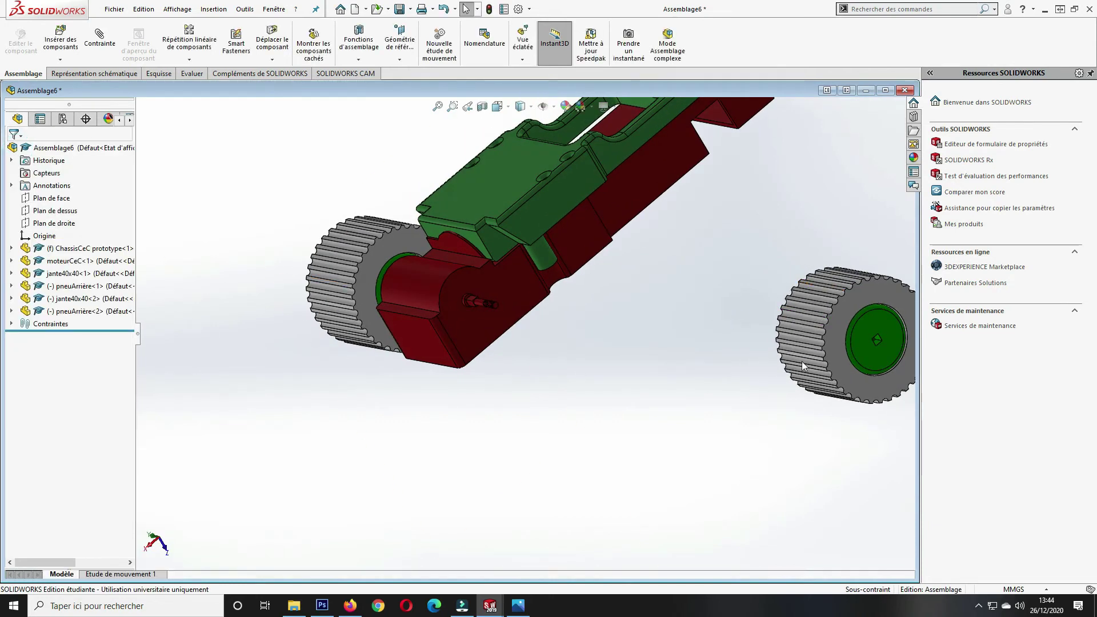
left_click(857, 340)
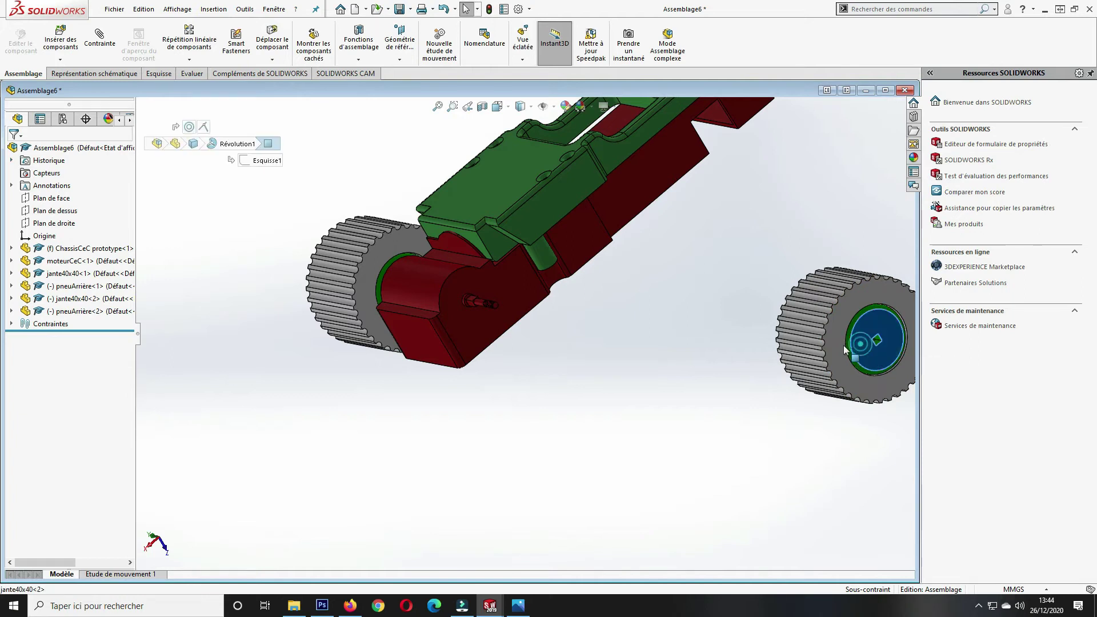
left_click(276, 61)
left_click(268, 87)
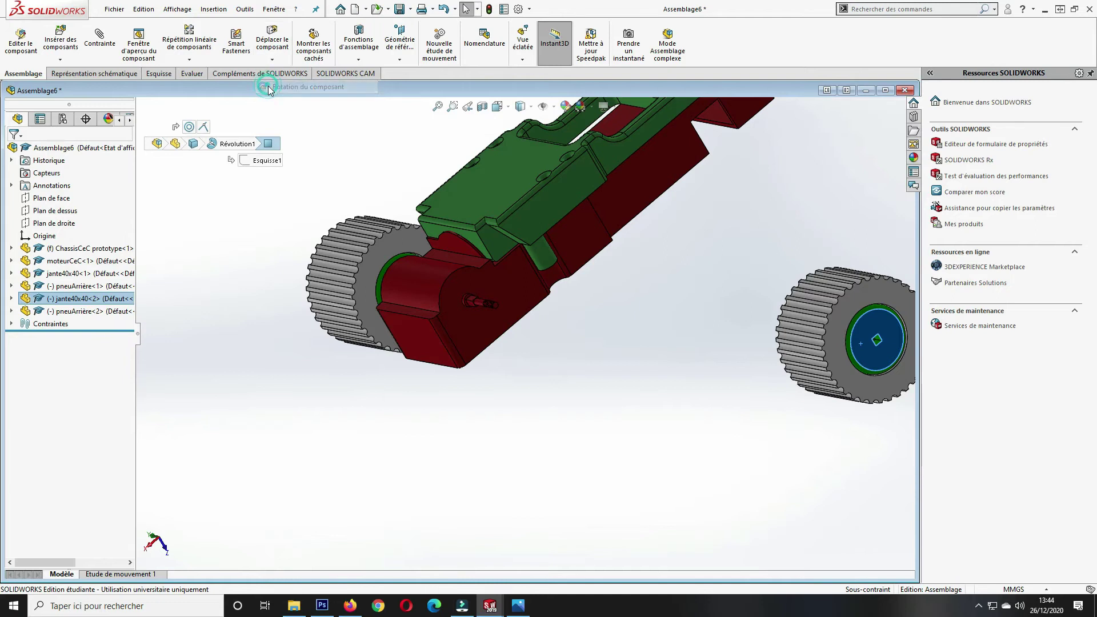
mouse_move(840, 358)
left_mouse_down()
mouse_move(666, 311)
mouse_move(663, 397)
left_mouse_up()
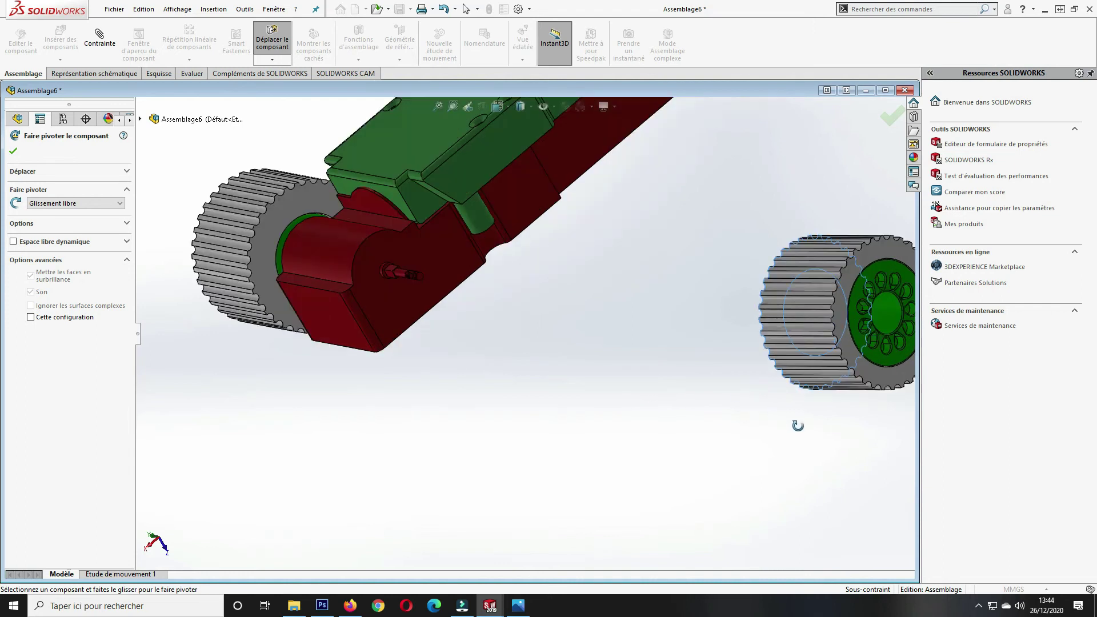
scroll(292, 113, "up", 2)
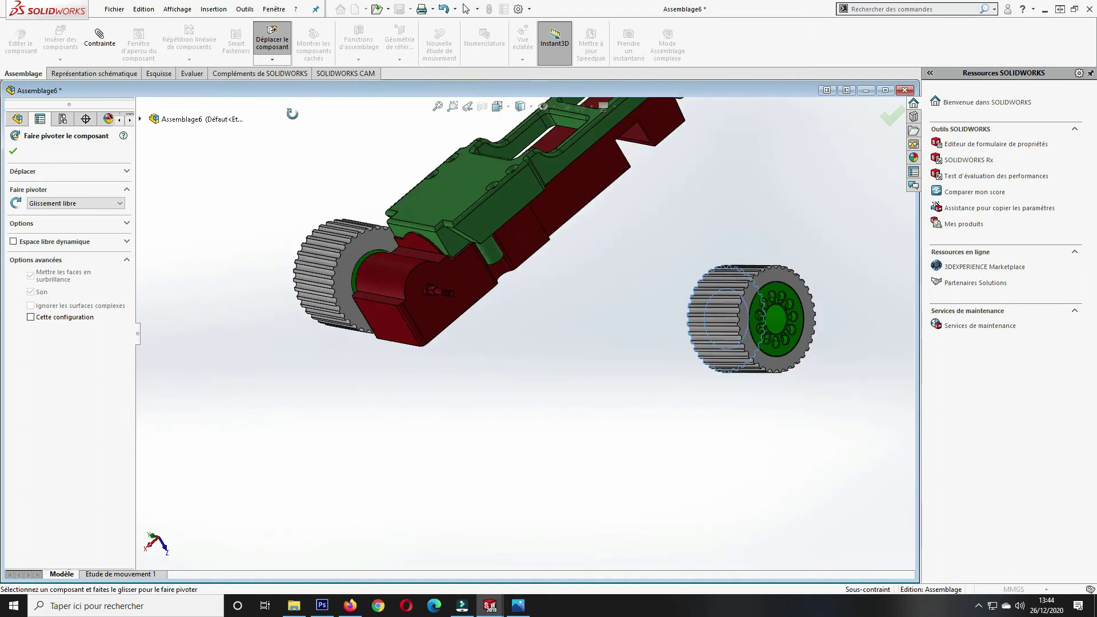
left_click(13, 151)
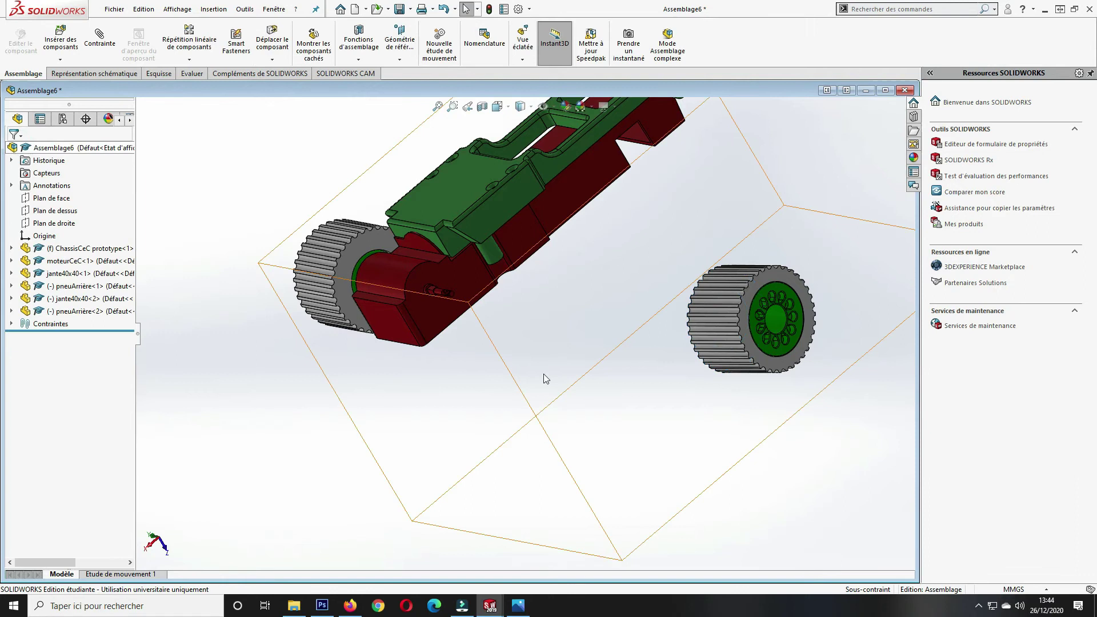
middle_click_drag(560, 373, 529, 397)
mouse_move(709, 347)
middle_mouse_down()
mouse_move(614, 324)
mouse_move(777, 407)
middle_mouse_up()
scroll(568, 311, "down", 5)
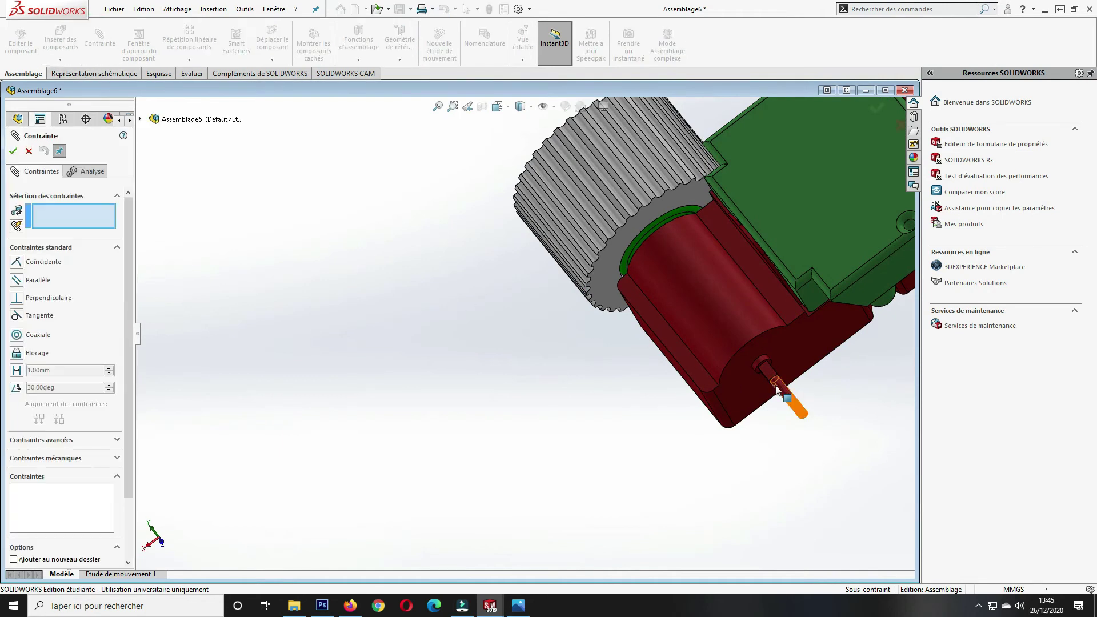
Mate the motor shaft's round face concentric with the second rim's hub hole.
left_click(778, 392)
scroll(789, 461, "down", 2)
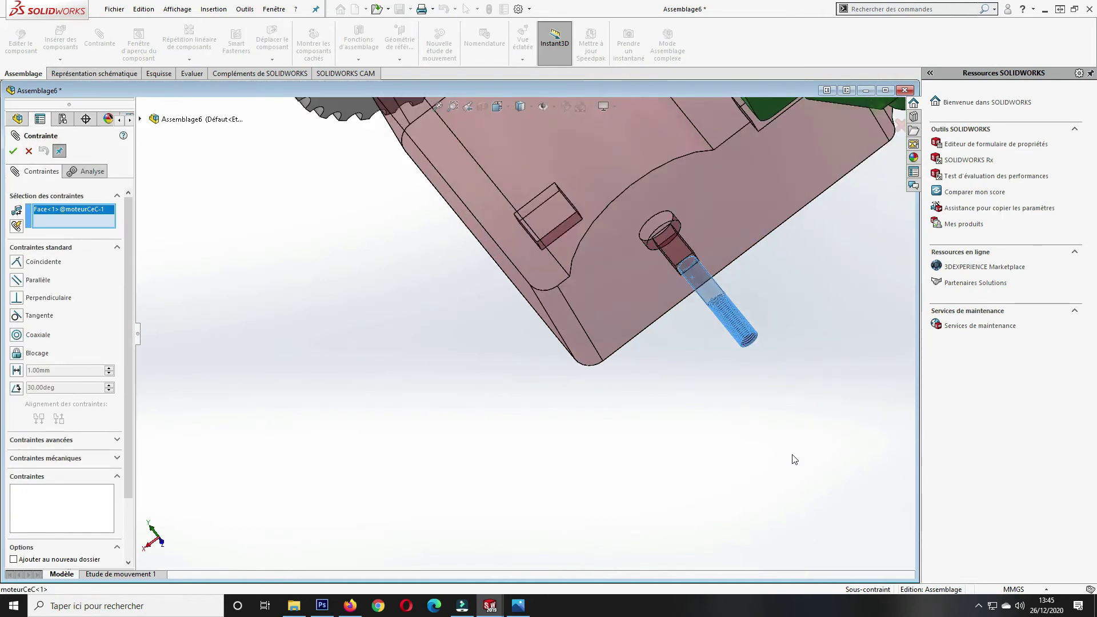
scroll(817, 431, "up", 3)
scroll(811, 439, "up", 3)
scroll(773, 322, "down", 3)
scroll(765, 328, "down", 2)
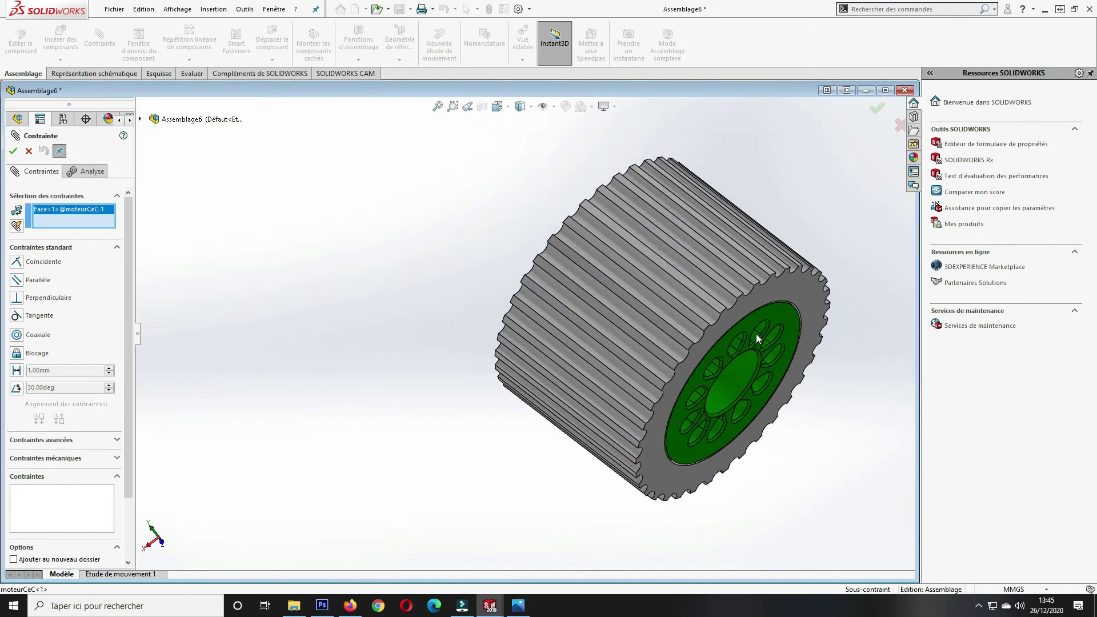
scroll(743, 346, "down", 2)
scroll(714, 365, "down", 2)
scroll(691, 385, "down", 1)
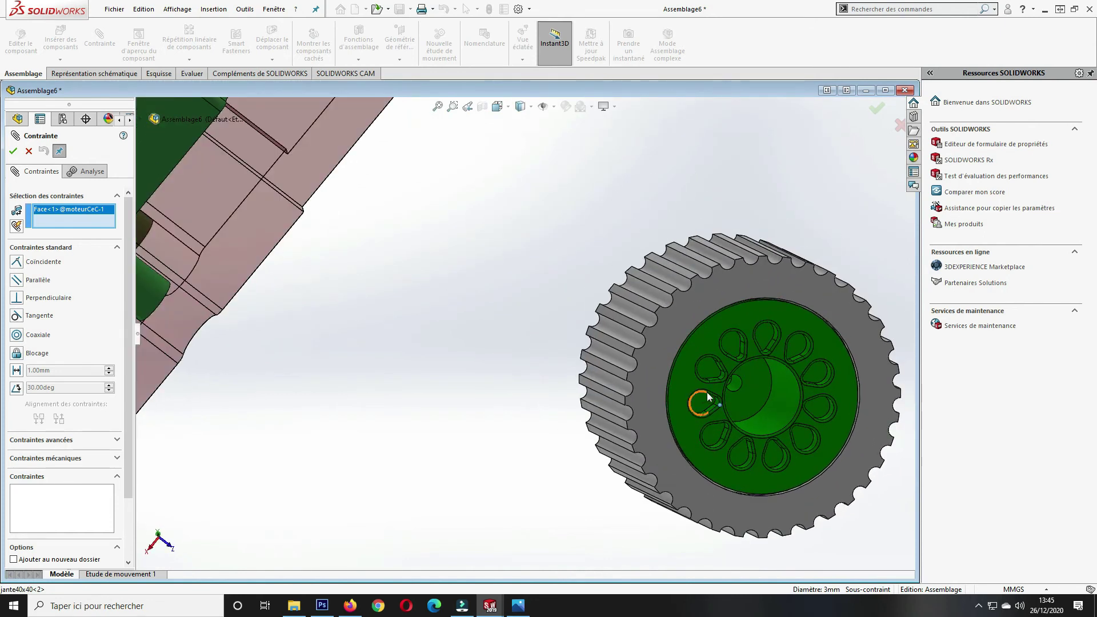
left_click(732, 386)
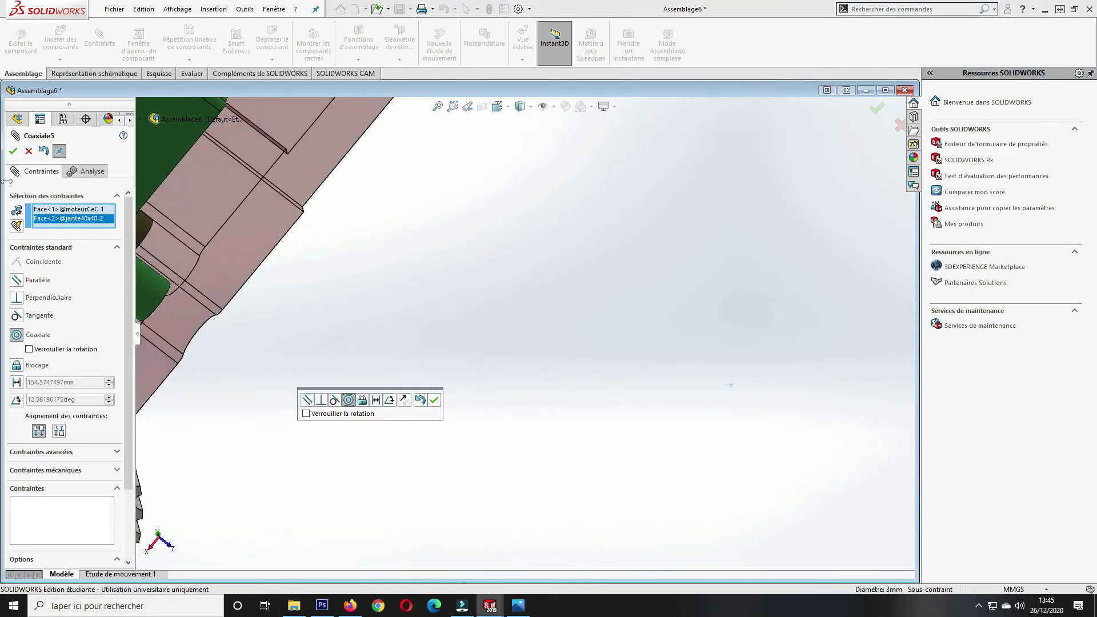
left_click(13, 151)
Add a parallel mate between the rim's square-hole face and the motor face.
scroll(230, 309, "up", 2)
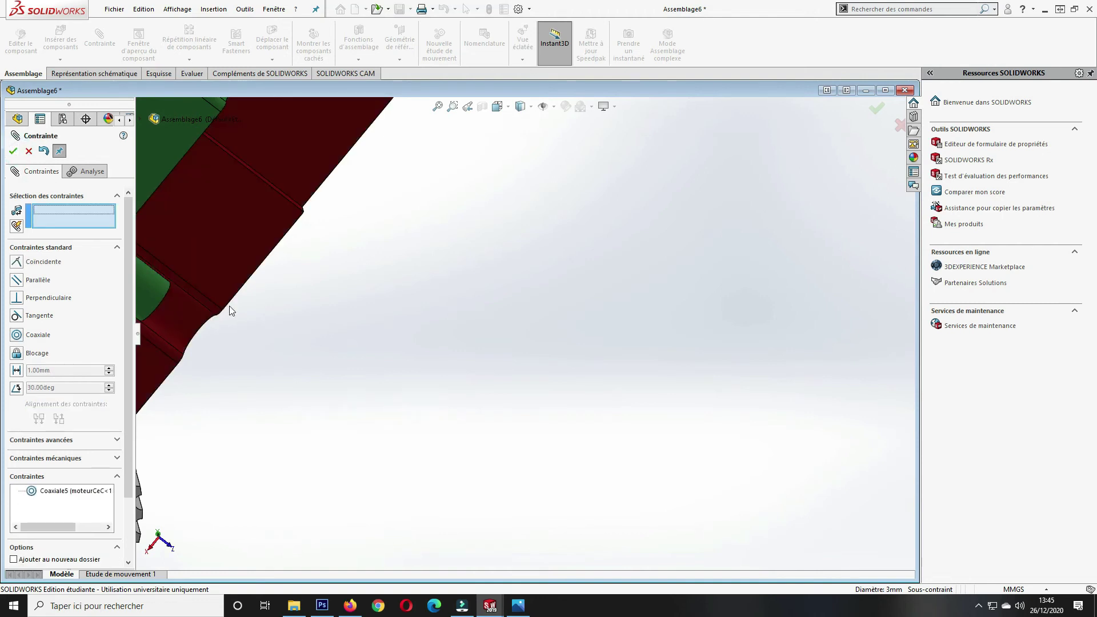
scroll(231, 308, "up", 2)
scroll(306, 367, "up", 3)
mouse_move(233, 388)
middle_mouse_down()
mouse_move(343, 343)
mouse_move(597, 393)
middle_mouse_up()
key("Escape")
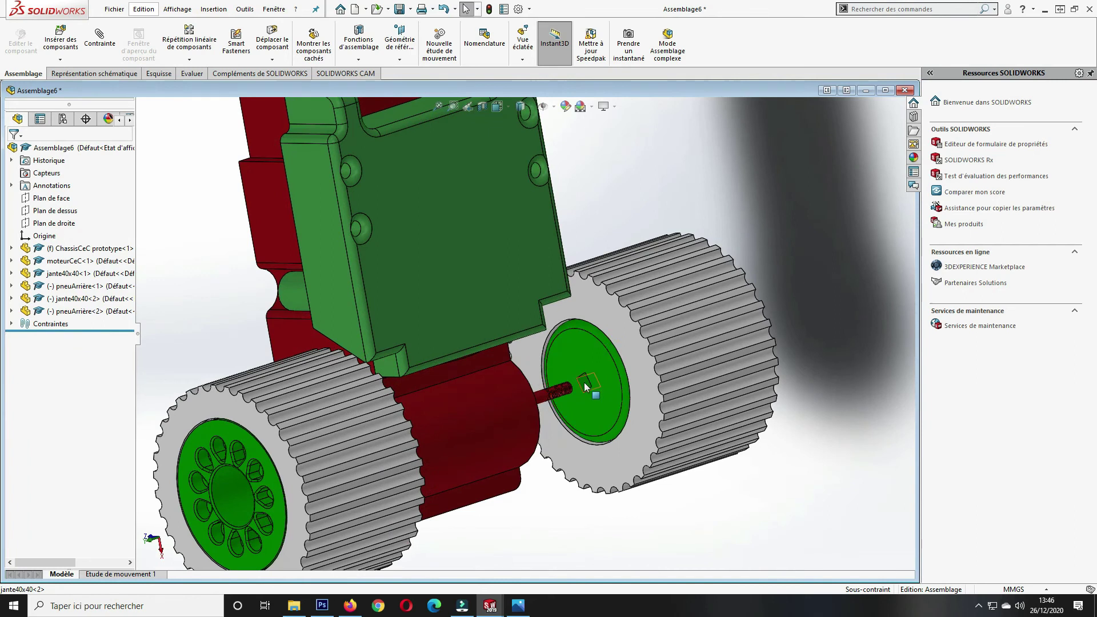
left_click(586, 383)
middle_click_drag(577, 521, 460, 235)
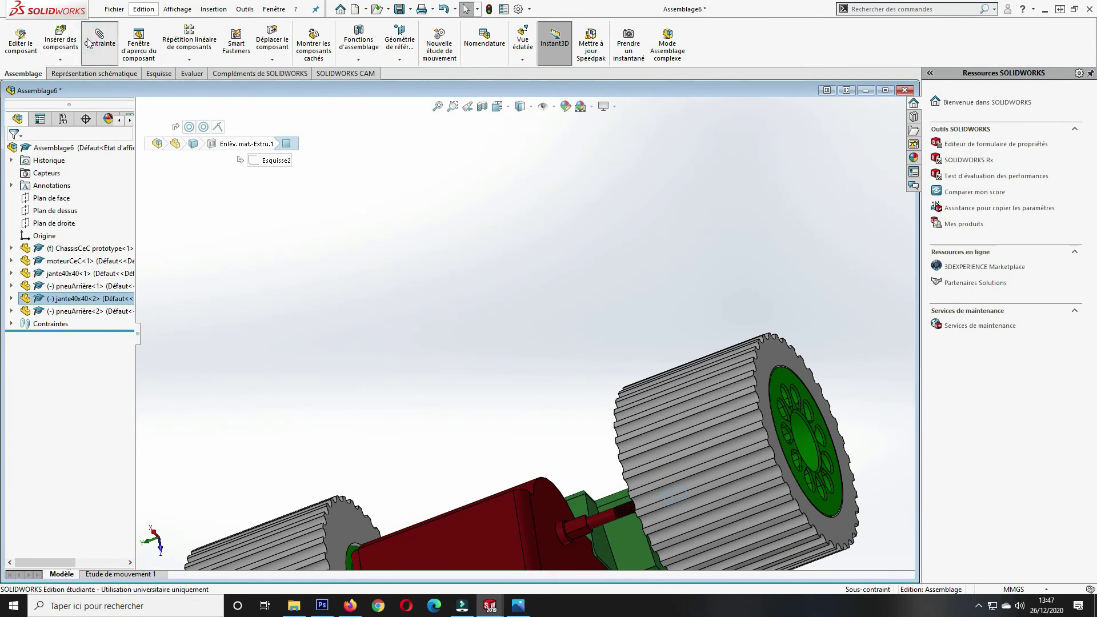
left_click(576, 532)
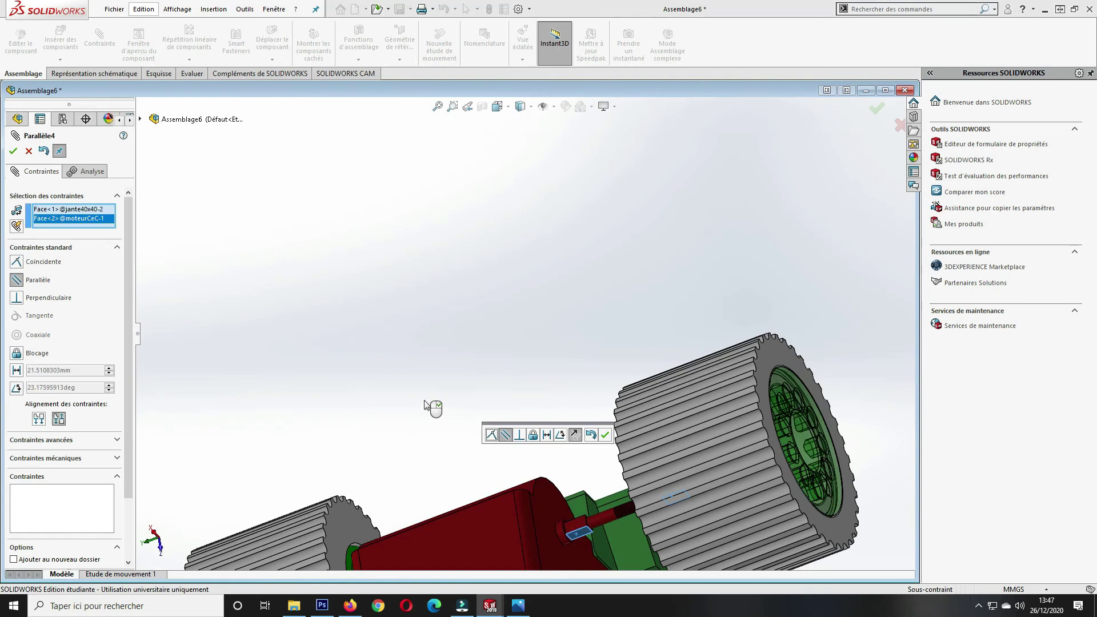
left_click(13, 152)
middle_click_drag(464, 457, 550, 462)
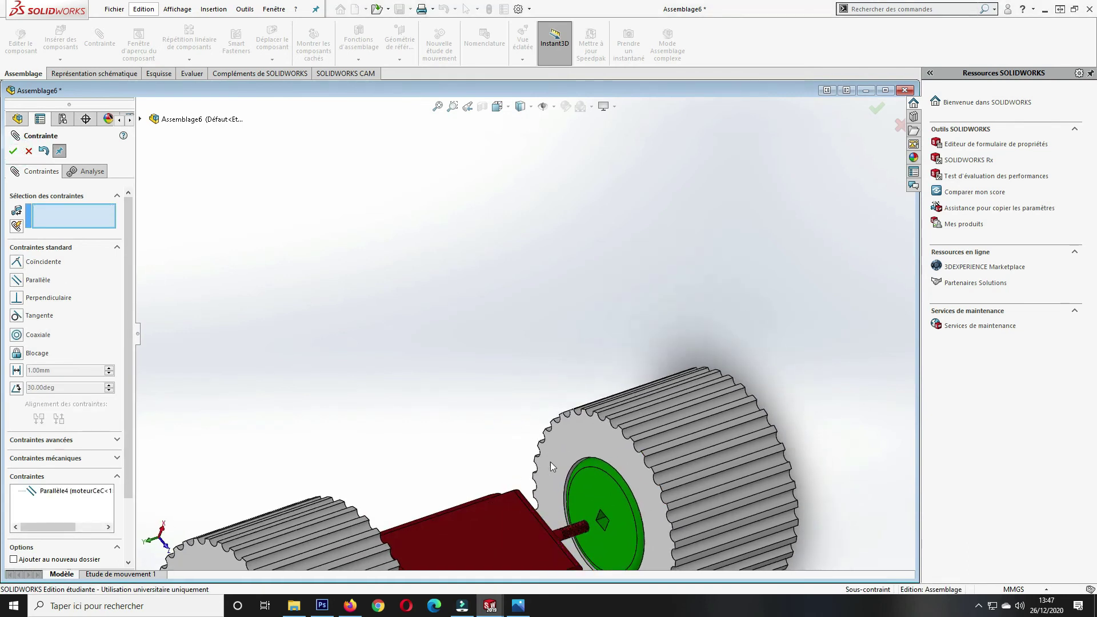
Mate the rim's green face coincident with the motor face so the wheel sits flush.
left_click(591, 494)
middle_click_drag(421, 392, 525, 520)
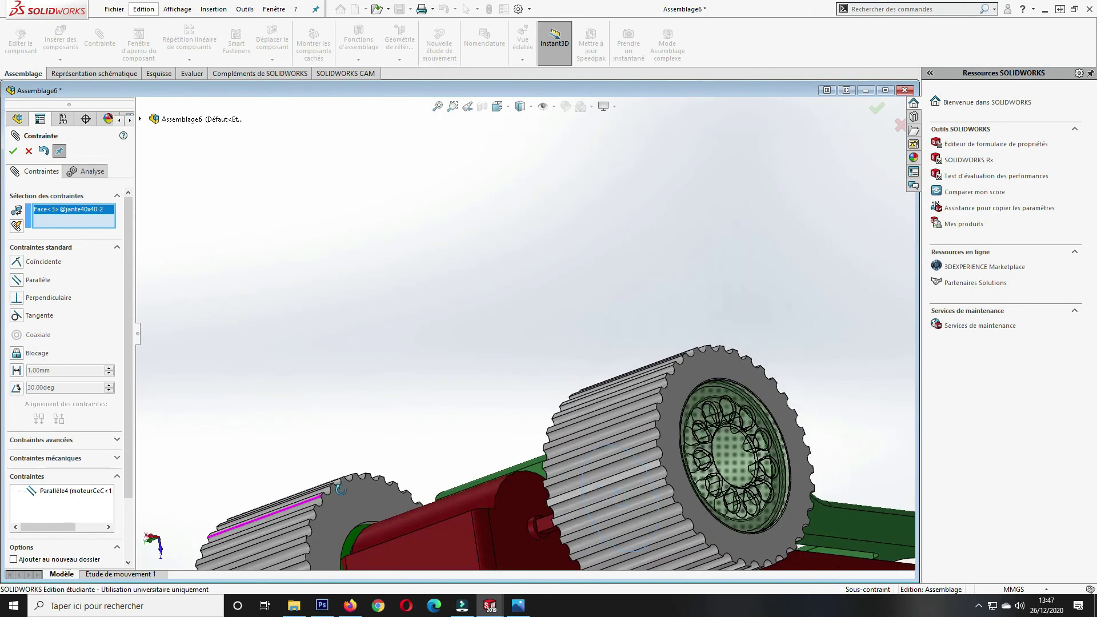
scroll(550, 526, "up", 2)
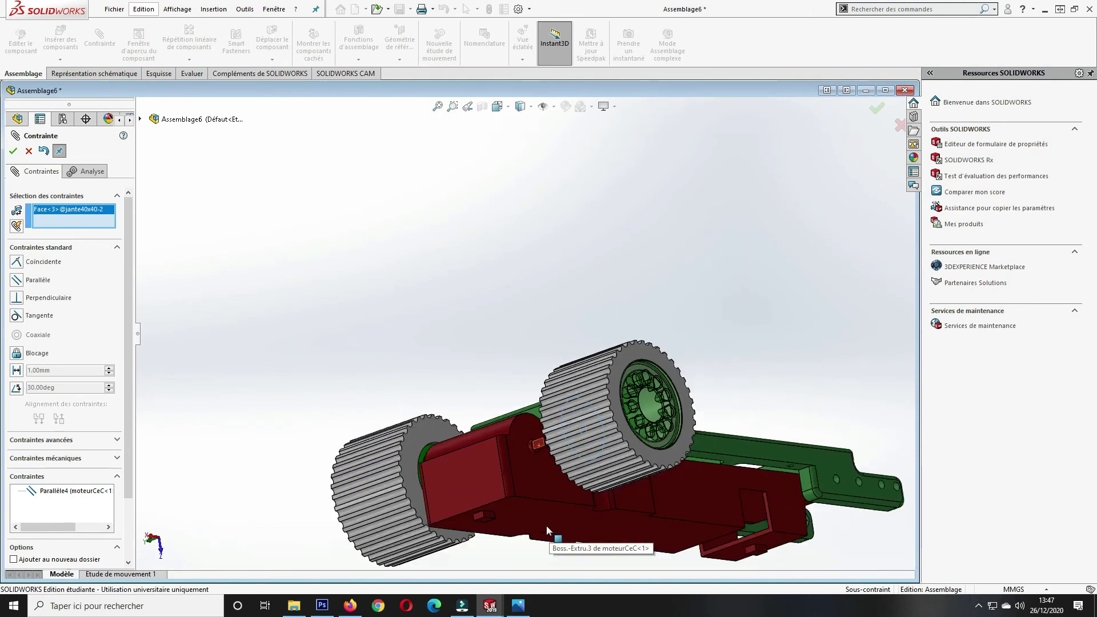
scroll(526, 427, "down", 2)
scroll(550, 462, "down", 2)
scroll(538, 425, "down", 2)
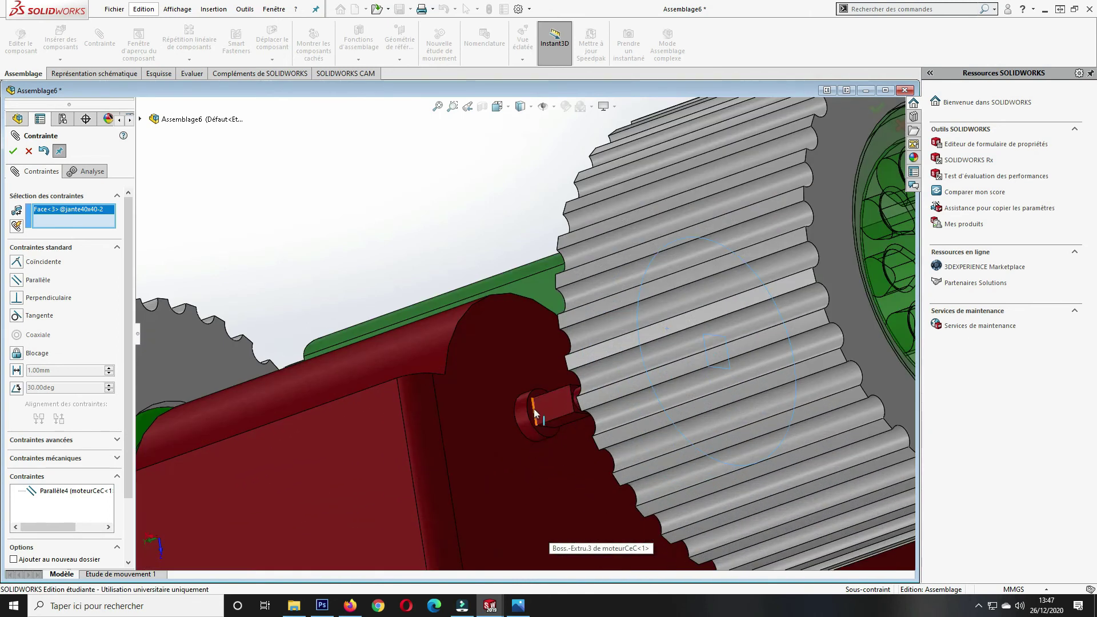
left_click(533, 410)
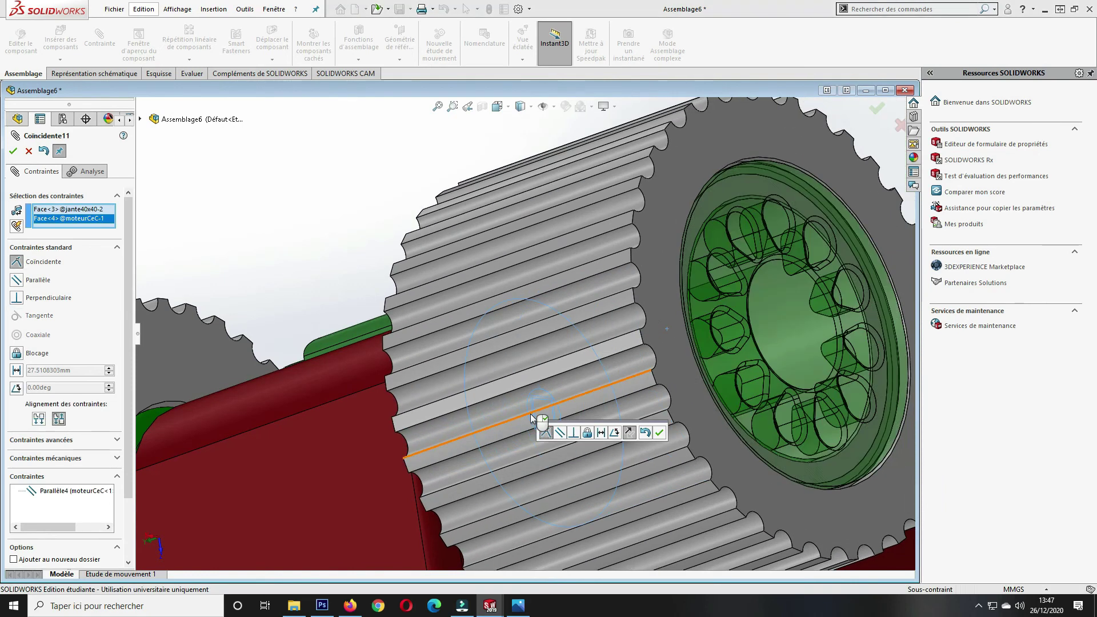
left_click(12, 150)
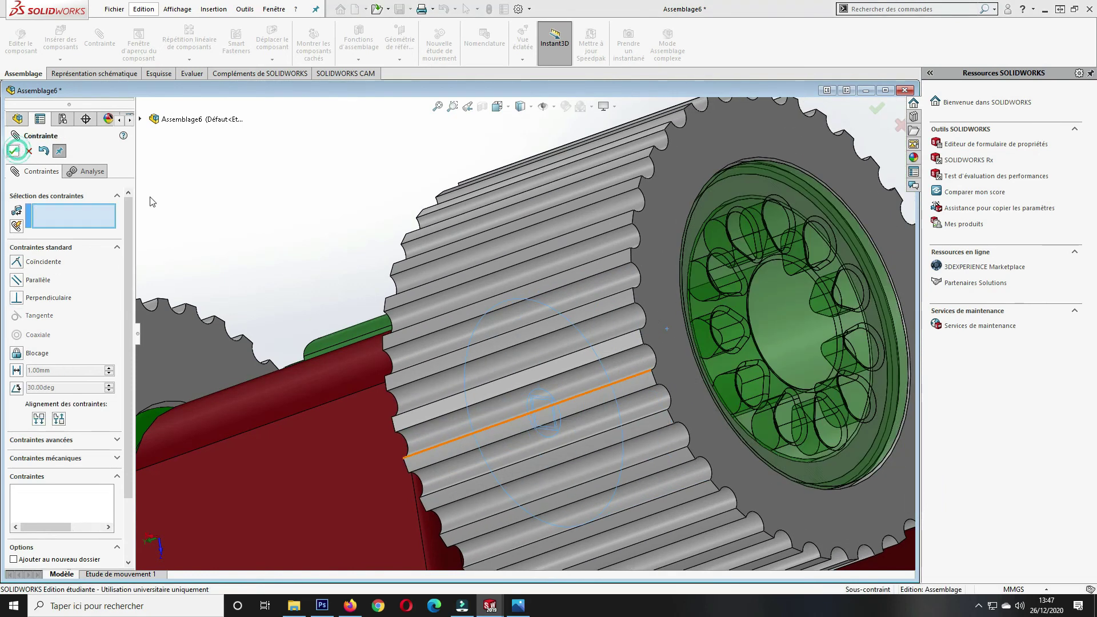
Review the whole chassis with both rear wheels, then close the Mate PropertyManager.
scroll(347, 256, "down", 1)
scroll(347, 256, "down", 2)
scroll(347, 256, "down", 2)
scroll(381, 276, "up", 5)
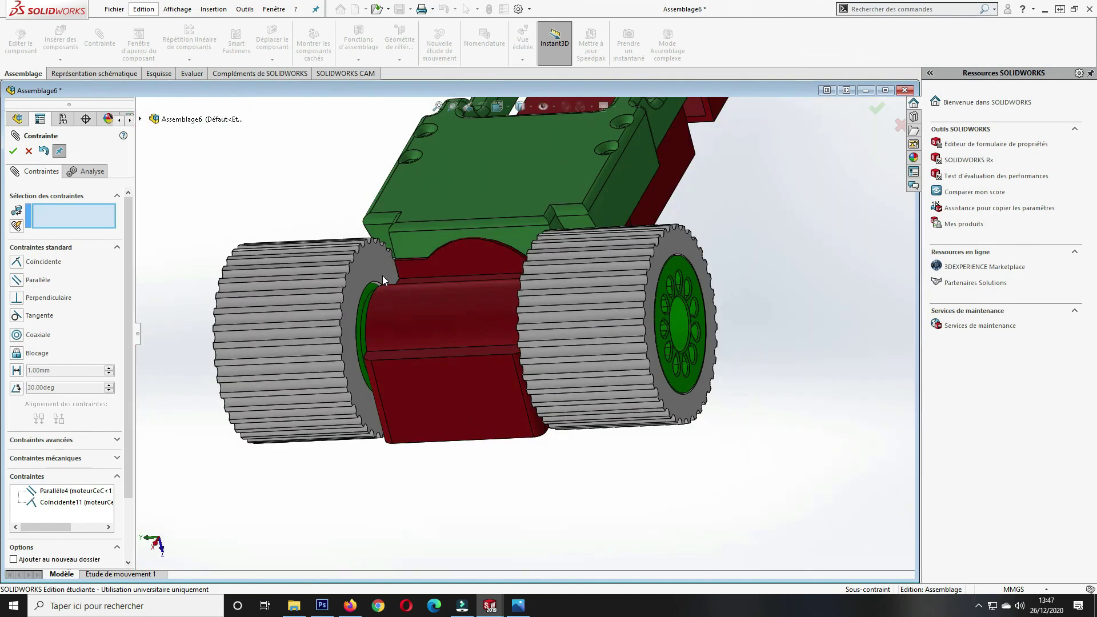
middle_click_drag(382, 276, 513, 234)
scroll(513, 233, "down", 2)
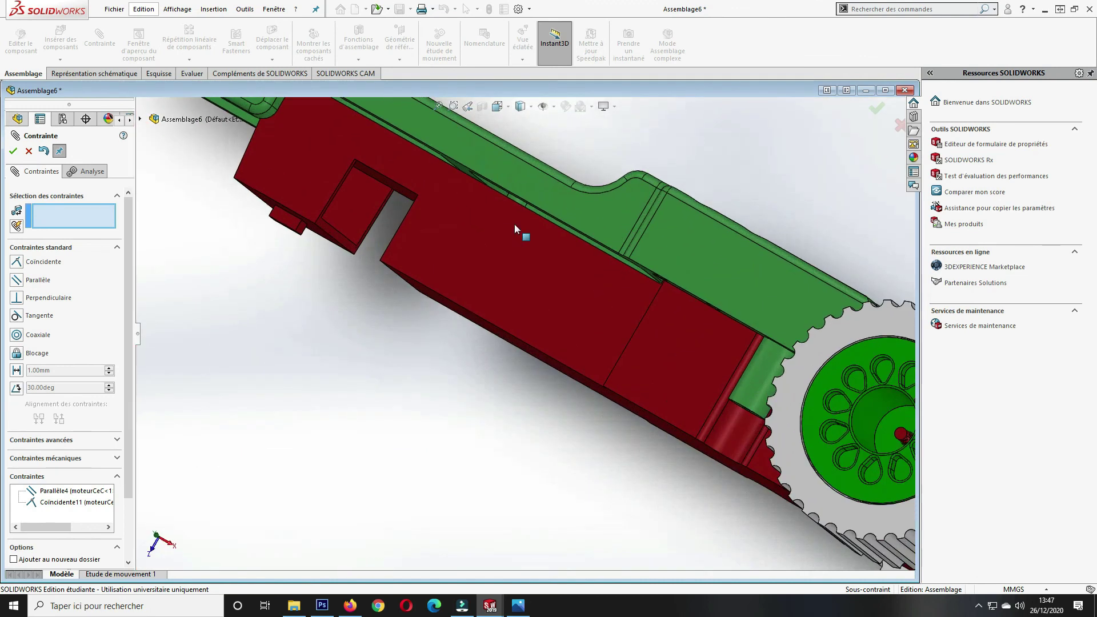
scroll(519, 232, "up", 3)
scroll(525, 241, "up", 2)
mouse_move(514, 245)
middle_mouse_down()
mouse_move(409, 257)
mouse_move(301, 301)
mouse_move(237, 379)
mouse_move(321, 379)
middle_mouse_up()
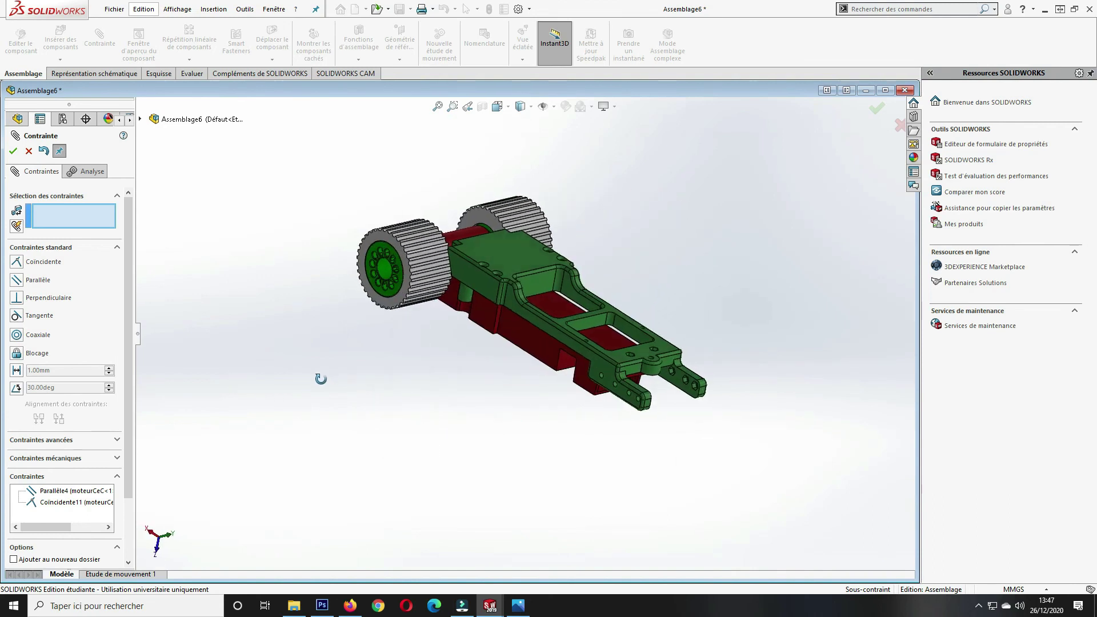
left_click(13, 151)
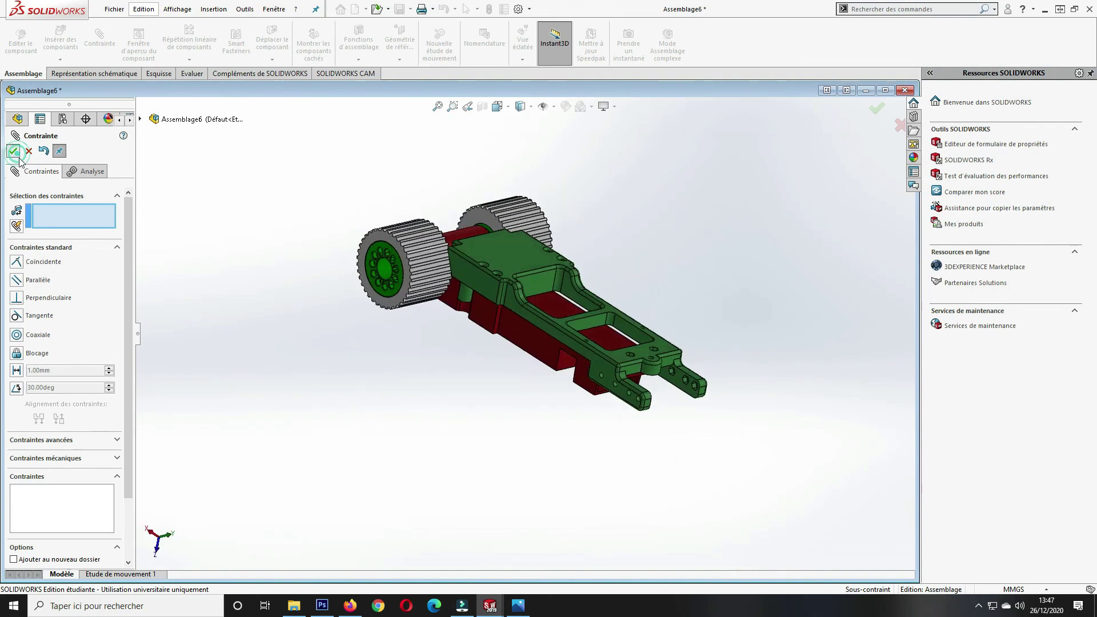